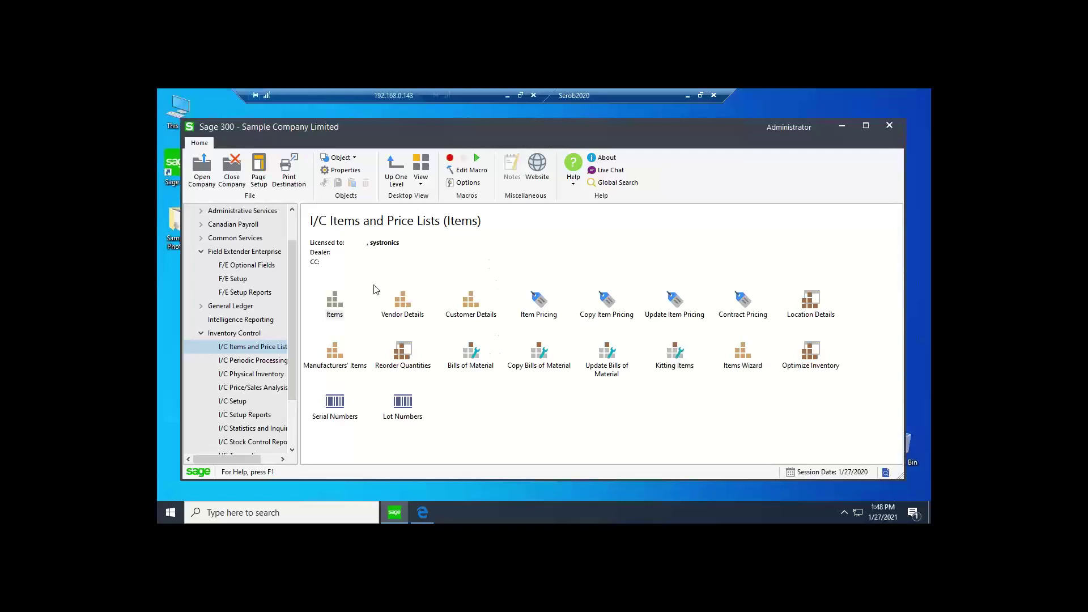
Load item A1-401/0, Desk Calendar Pad, into I/C Items using the Item Number finder
{"action": "double_click", "coordinate": [338, 304]}
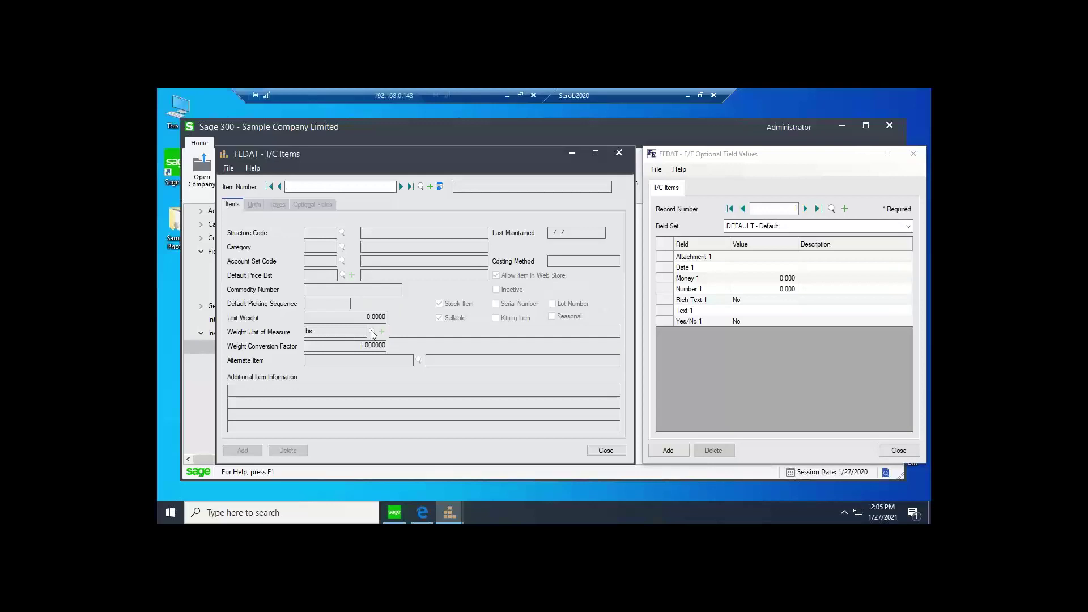
{"action": "left_click", "coordinate": [420, 186]}
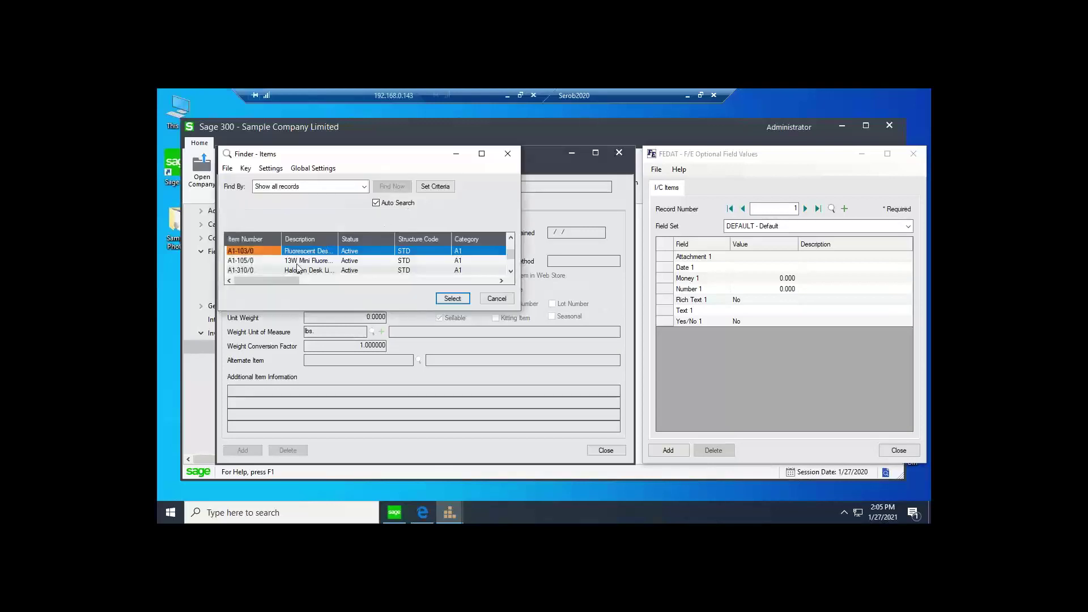
{"action": "left_click", "coordinate": [298, 271]}
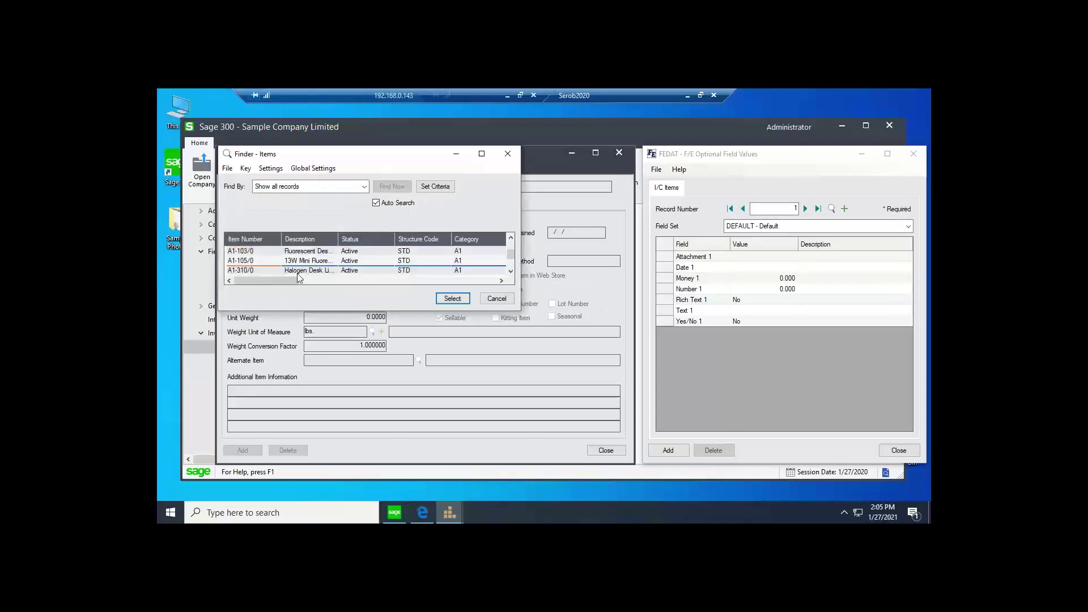
{"action": "left_click", "coordinate": [453, 299]}
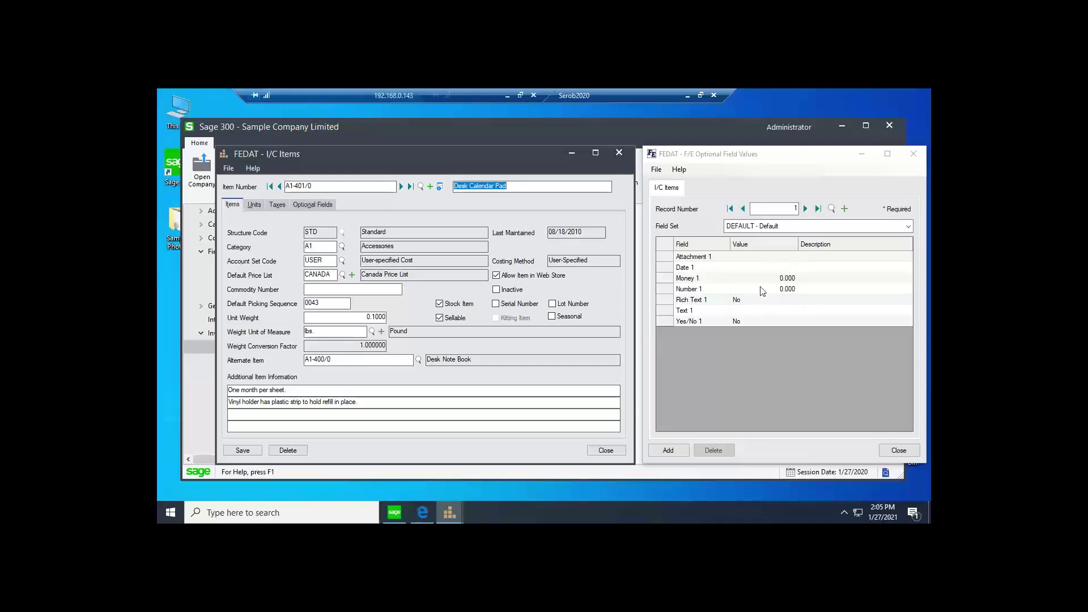
Check the Attachment 1 and Rich Text 1 values, then switch to item A1-103/0
{"action": "left_click", "coordinate": [779, 259]}
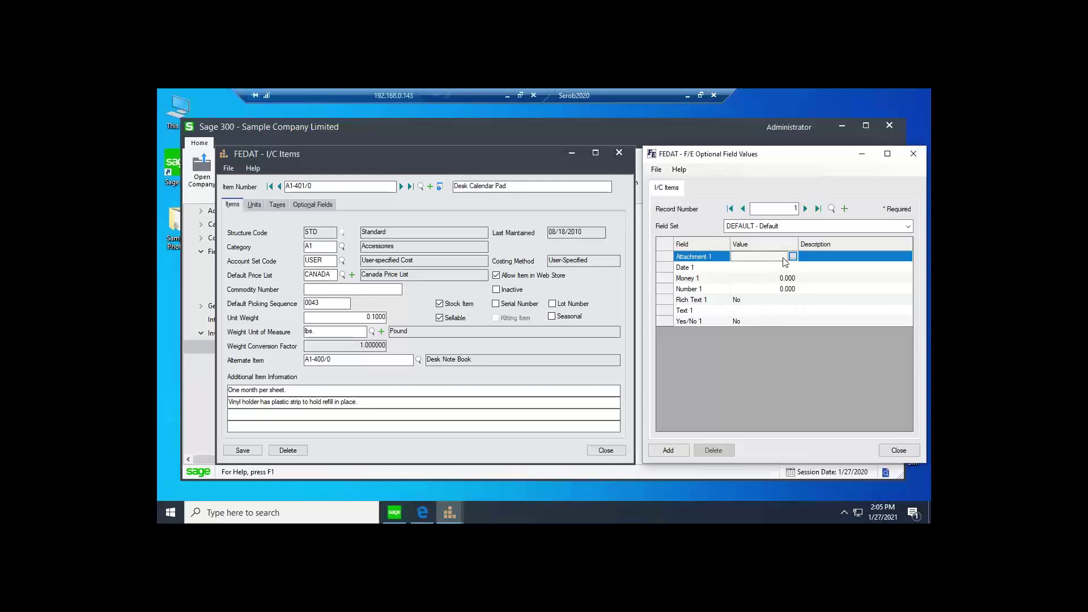
{"action": "left_click", "coordinate": [763, 299]}
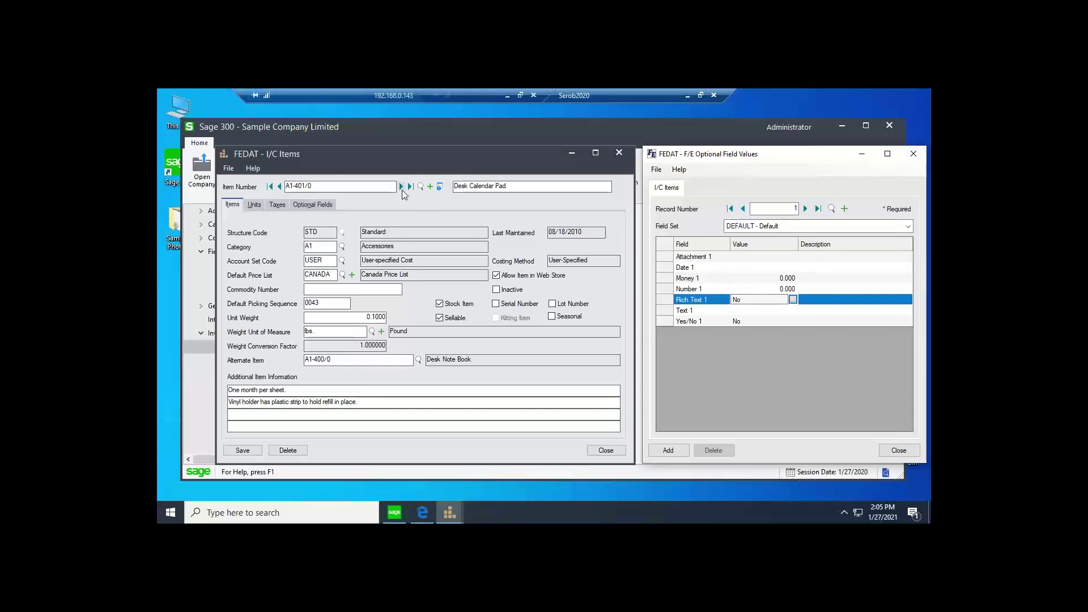
{"action": "left_click", "coordinate": [271, 185]}
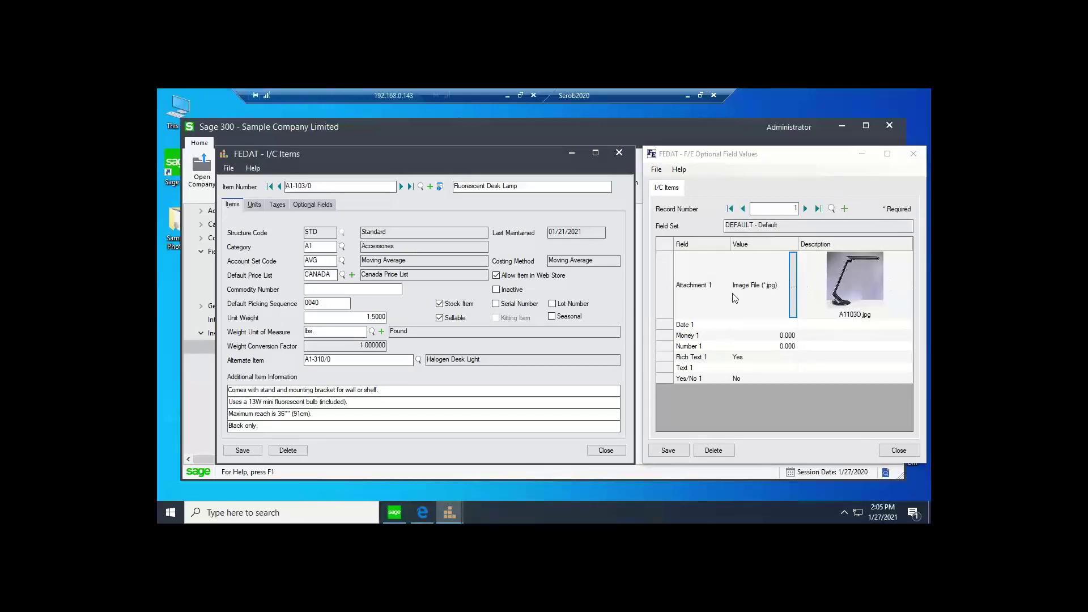
{"action": "left_click", "coordinate": [795, 357]}
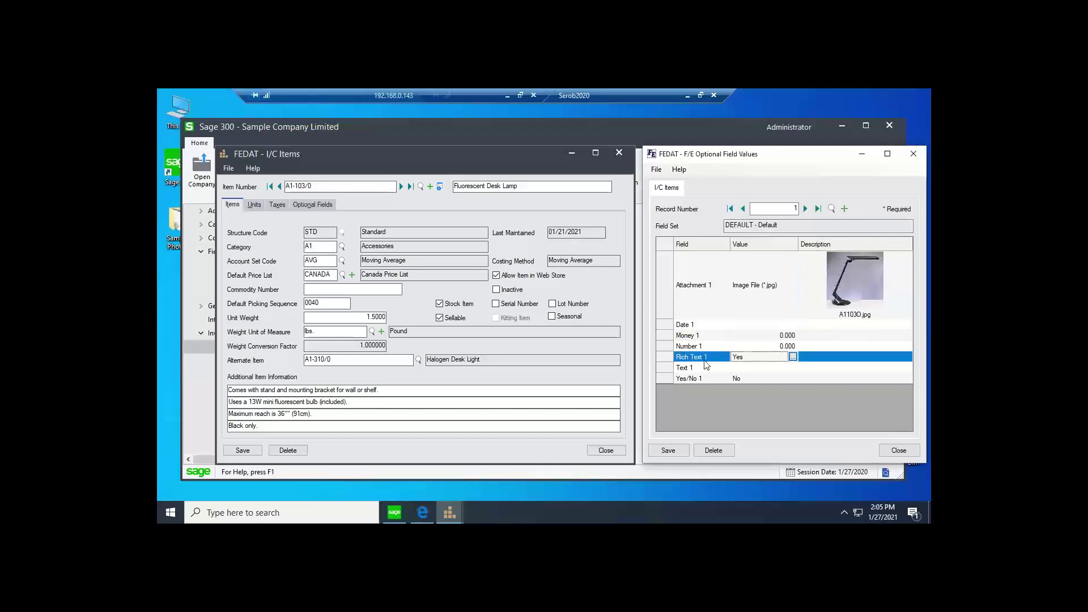
View the Rich Text 1 value in its editor, then close the editor
{"action": "left_click", "coordinate": [794, 360]}
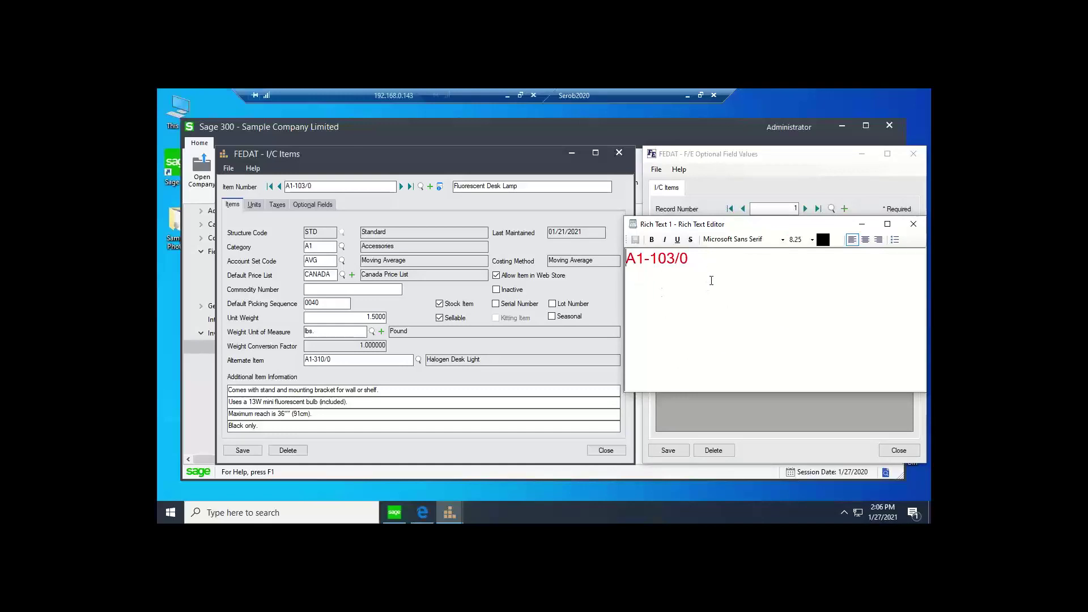
{"action": "left_click_drag", "start_coordinate": [764, 226], "coordinate": [738, 223]}
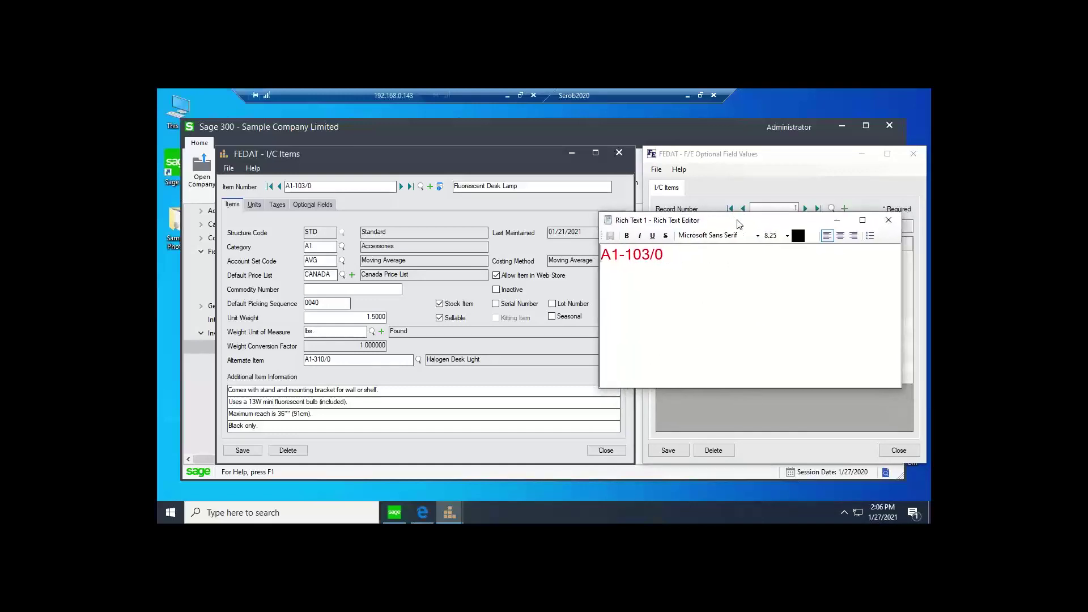
{"action": "left_click", "coordinate": [888, 219]}
Step through items A1-105/0 and A1-310/0, then close the item windows
{"action": "left_click", "coordinate": [402, 186]}
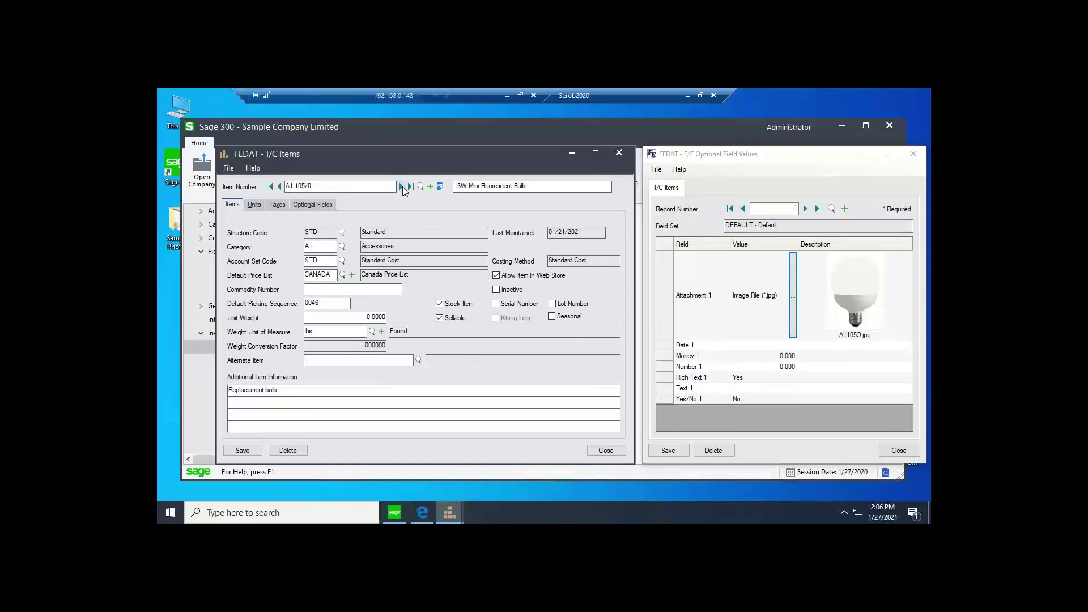
{"action": "left_click", "coordinate": [401, 186]}
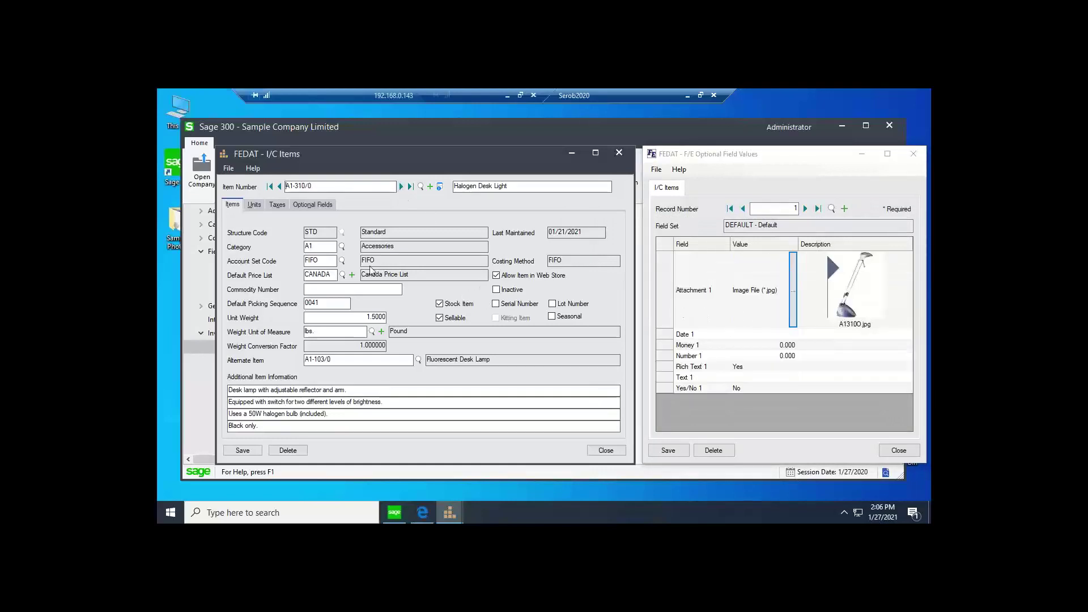
{"action": "left_click", "coordinate": [618, 154]}
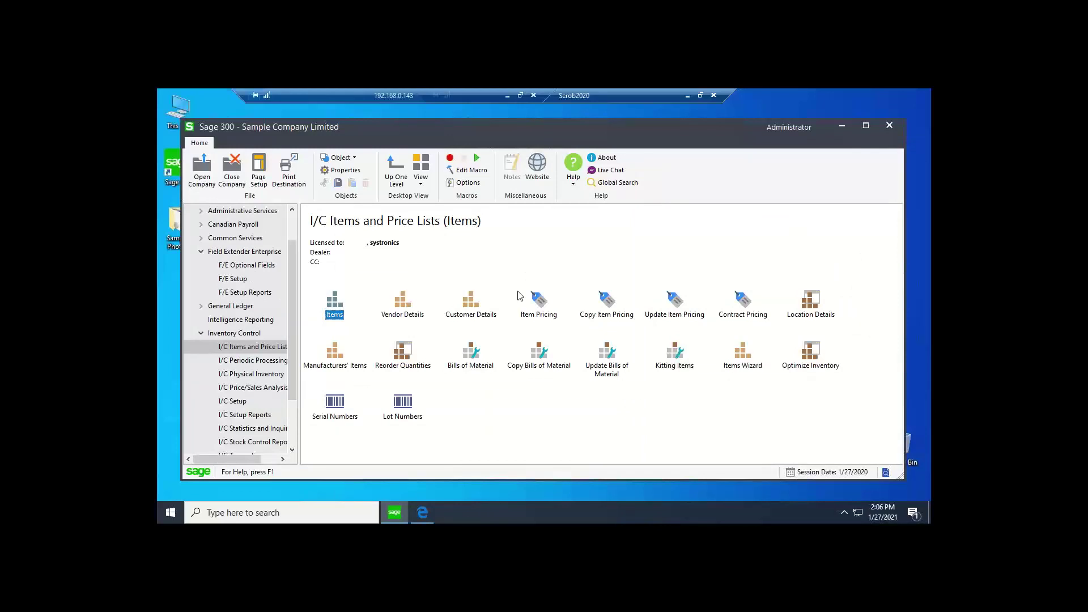
{"action": "scroll", "coordinate": [267, 403], "scroll_direction": "down", "scroll_amount": 3}
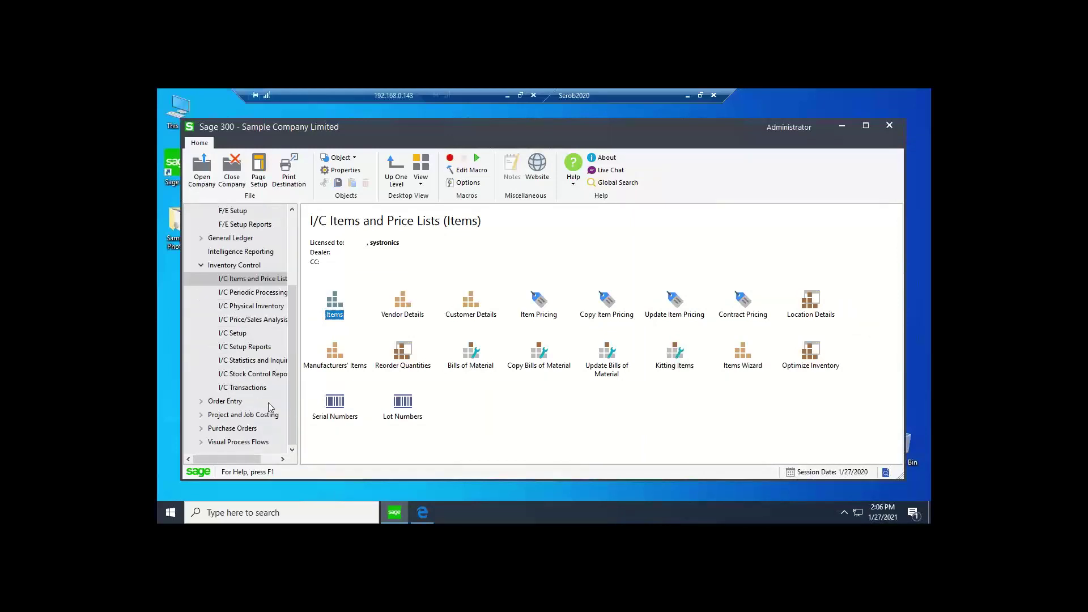
Print invoices from O/E Forms > Invoices using the Invoice report path
{"action": "left_click", "coordinate": [202, 402]}
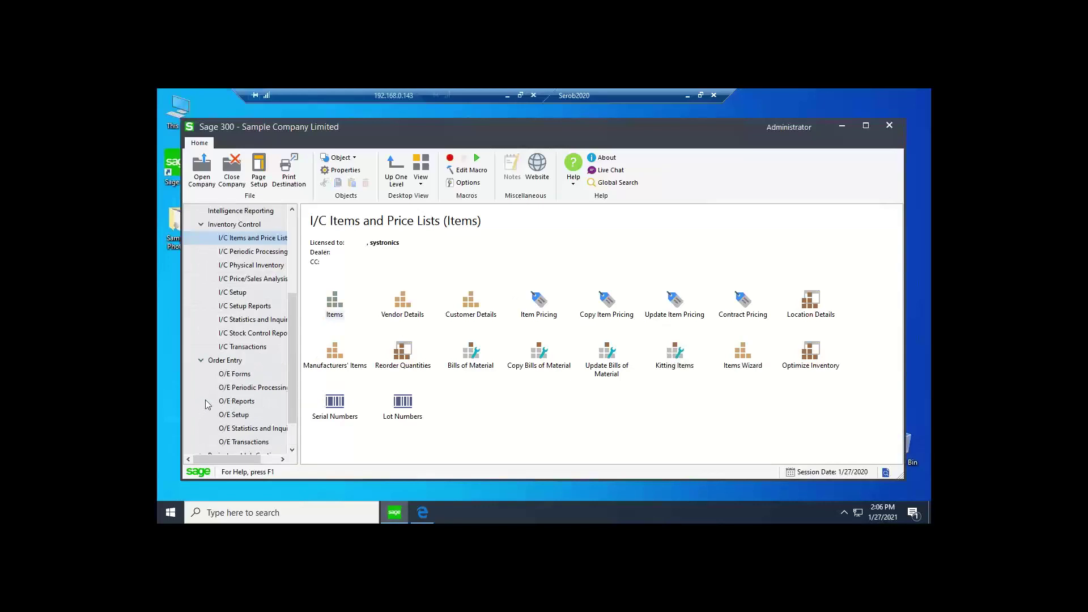
{"action": "left_click", "coordinate": [242, 378]}
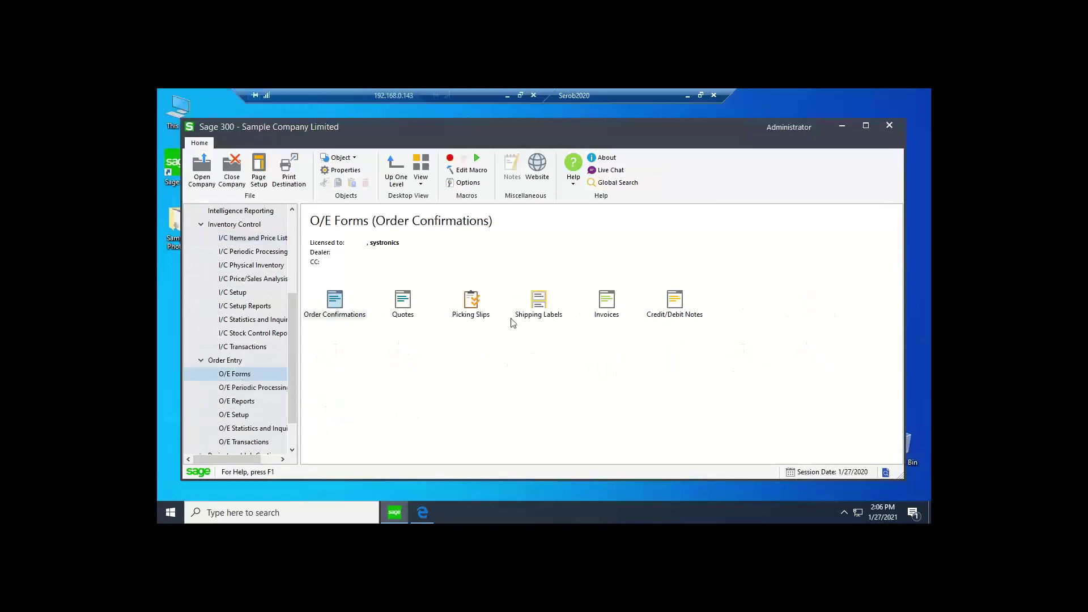
{"action": "double_click", "coordinate": [611, 301]}
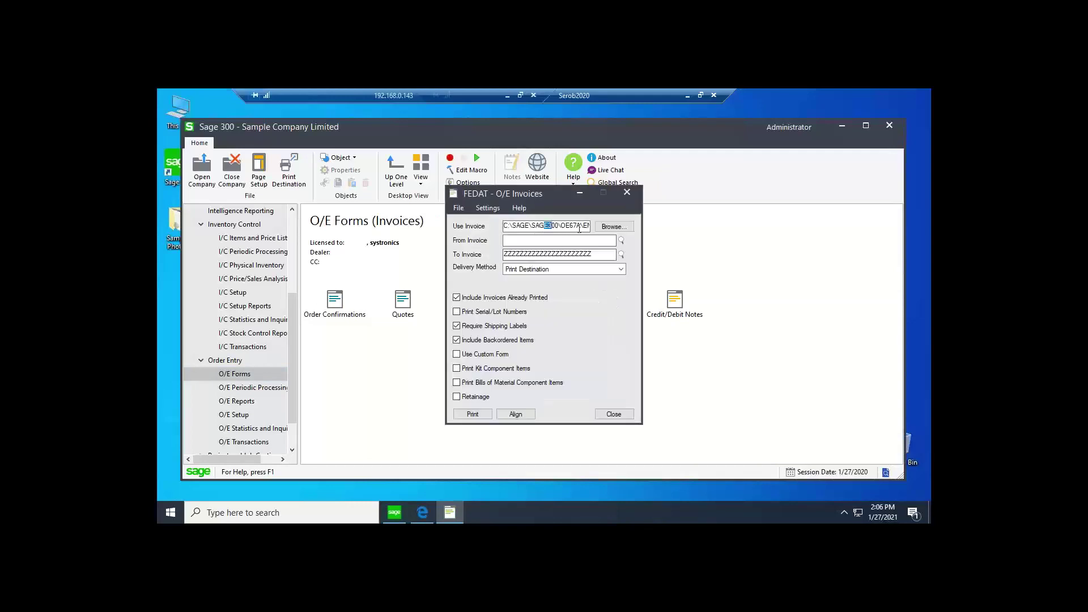
{"action": "left_click_drag", "start_coordinate": [544, 227], "coordinate": [596, 226]}
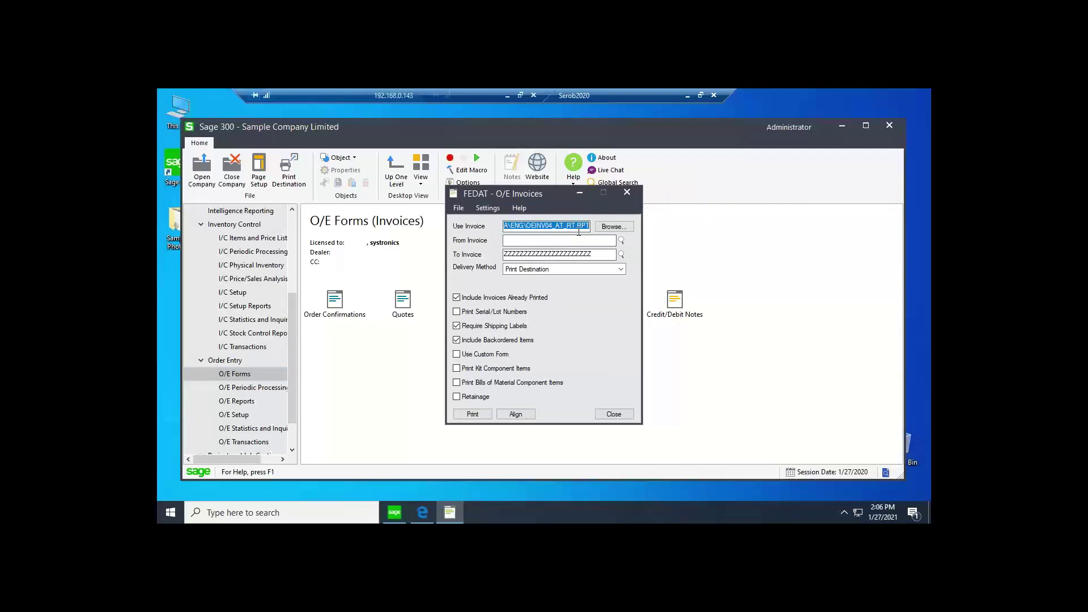
{"action": "left_click", "coordinate": [474, 414]}
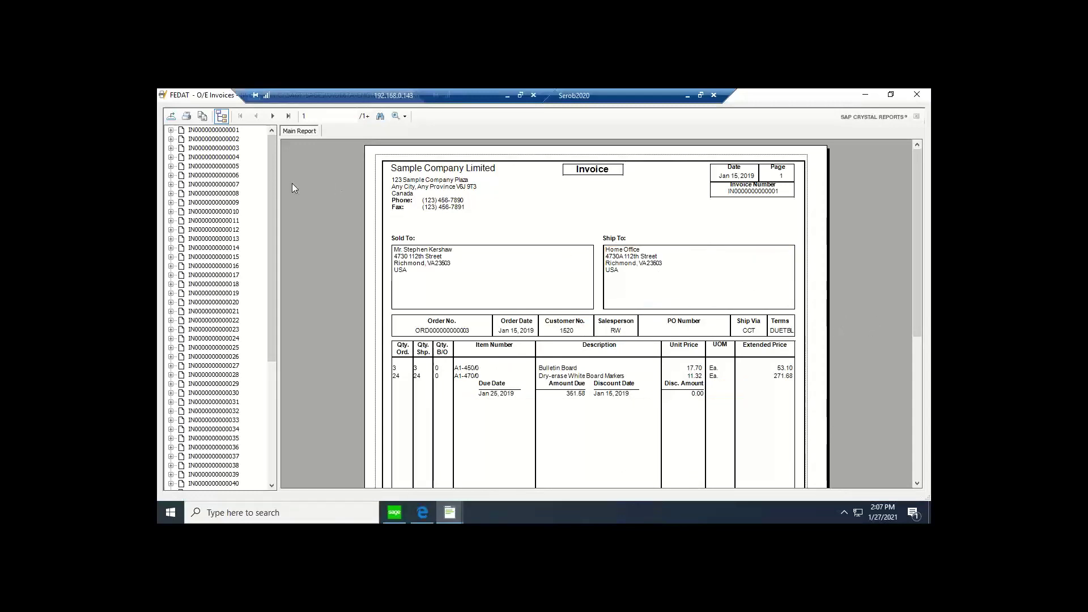
View the second invoice page, then close the Crystal Reports preview
{"action": "left_click", "coordinate": [271, 115]}
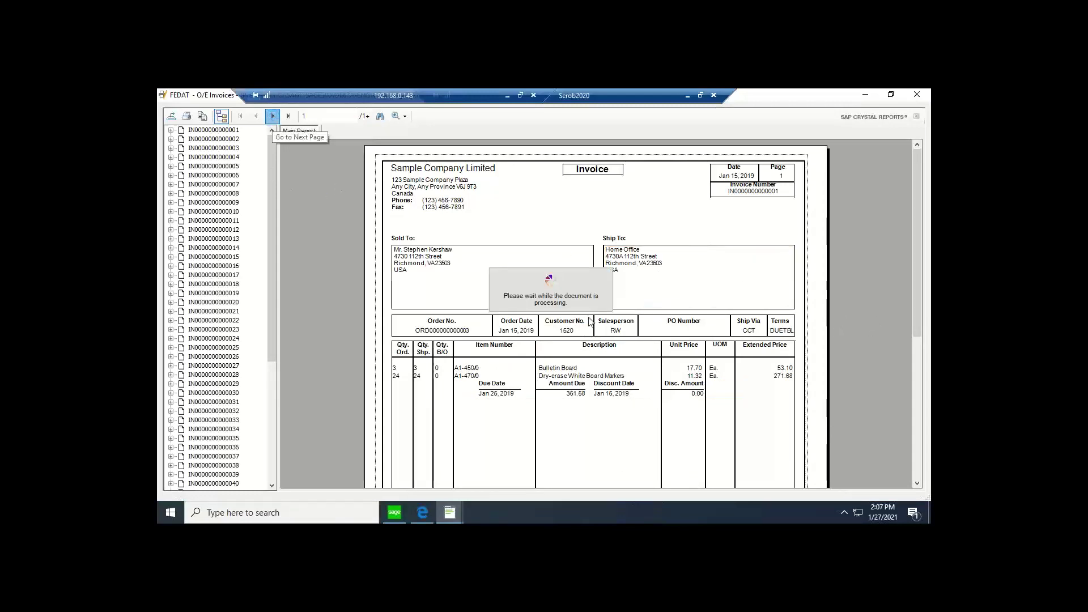
{"action": "scroll", "coordinate": [551, 374], "scroll_direction": "down", "scroll_amount": 1}
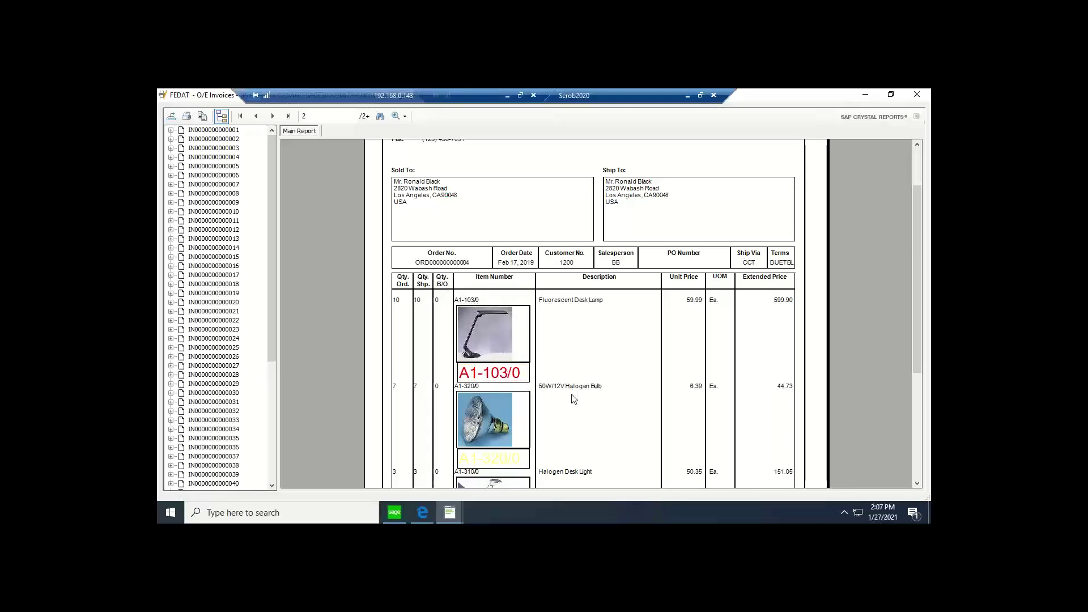
{"action": "scroll", "coordinate": [573, 400], "scroll_direction": "down", "scroll_amount": 1}
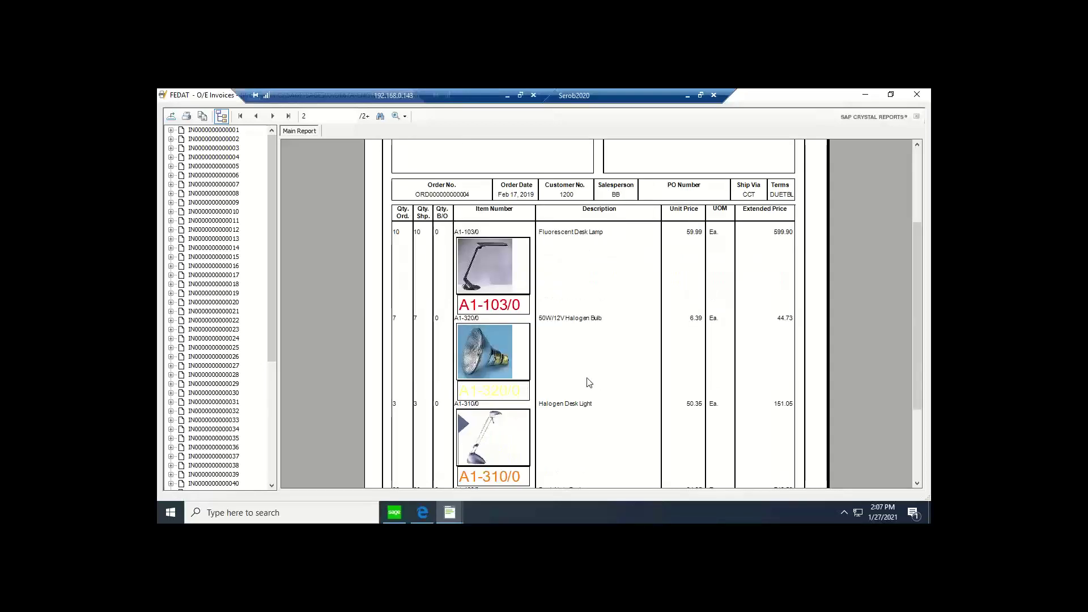
{"action": "left_click", "coordinate": [916, 94]}
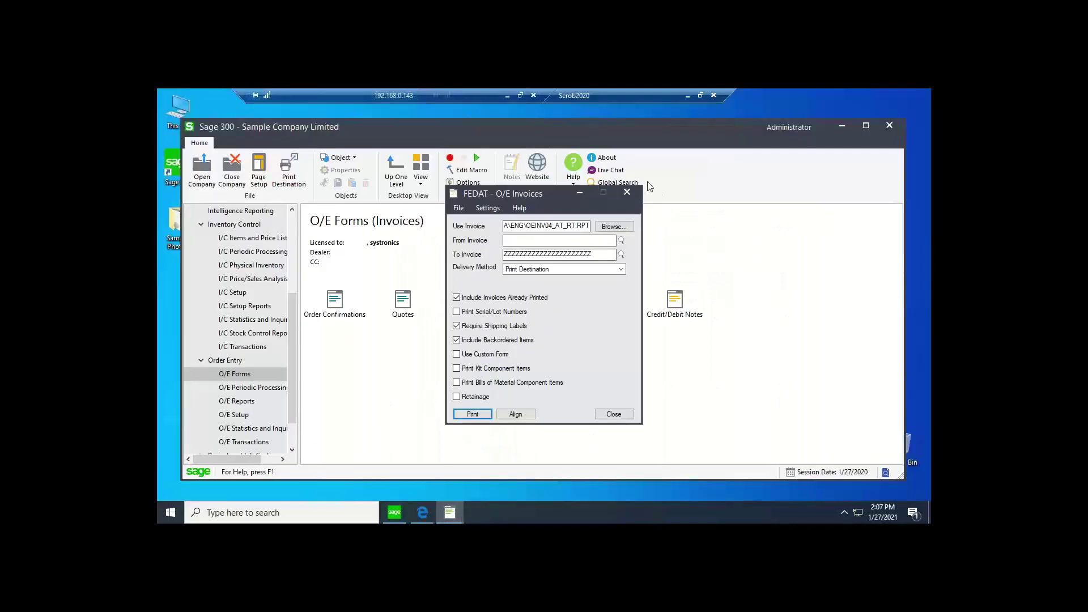
Close O/E Invoices and launch the F/E Optional Field Inquiry
{"action": "left_click", "coordinate": [633, 194]}
{"action": "scroll", "coordinate": [242, 339], "scroll_direction": "up", "scroll_amount": 1}
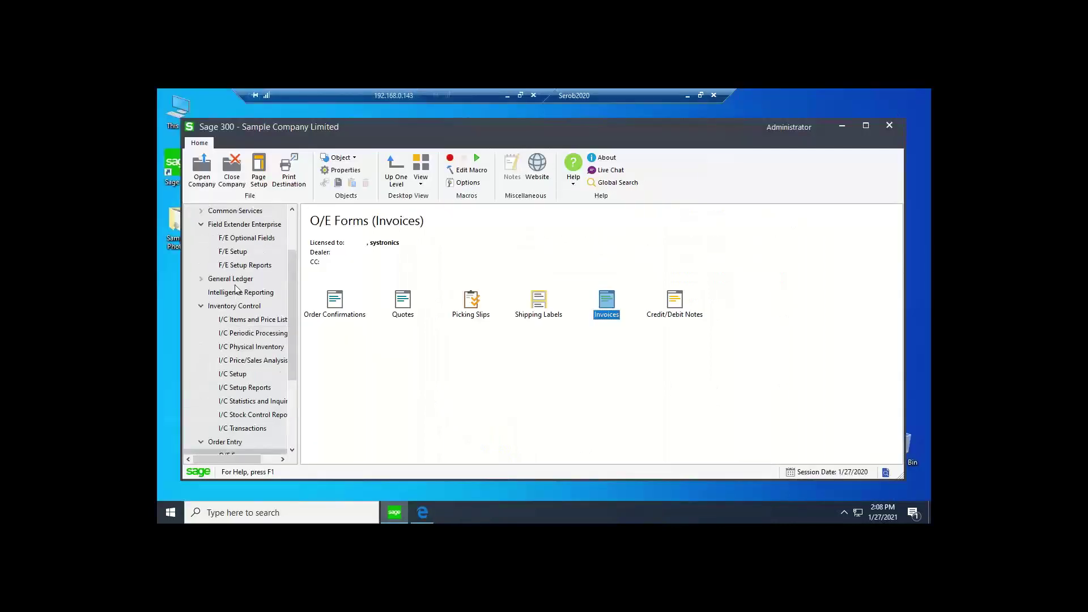
{"action": "scroll", "coordinate": [239, 294], "scroll_direction": "up", "scroll_amount": 1}
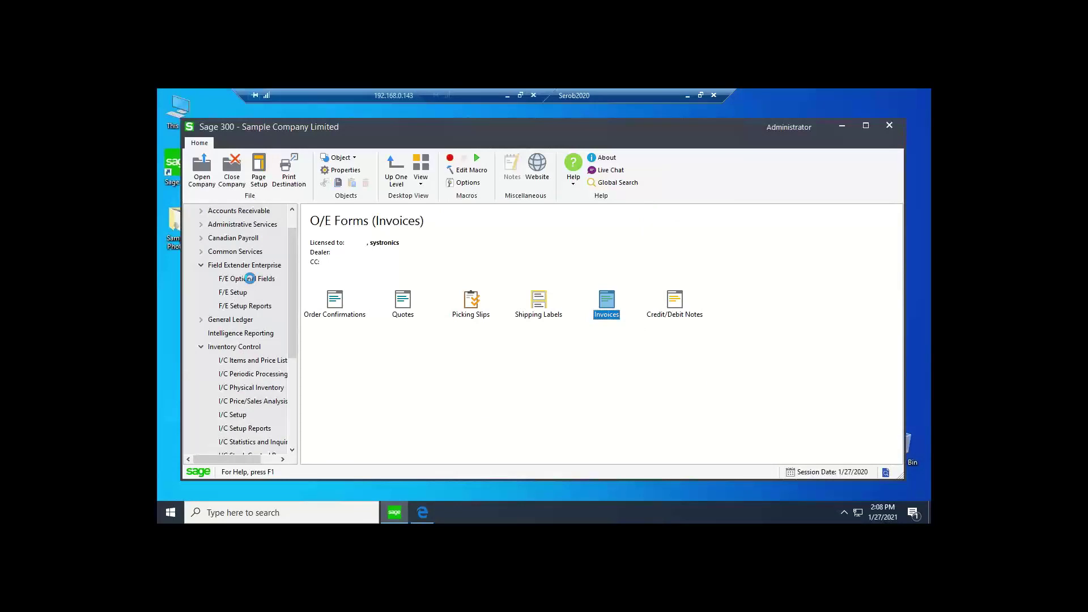
{"action": "left_click", "coordinate": [251, 280]}
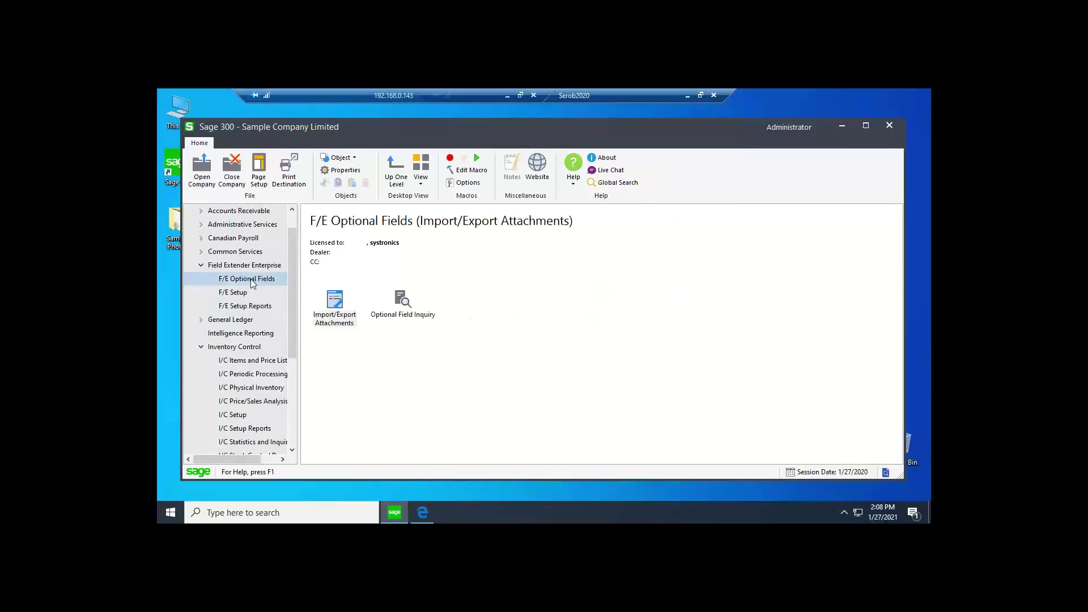
{"action": "double_click", "coordinate": [405, 302]}
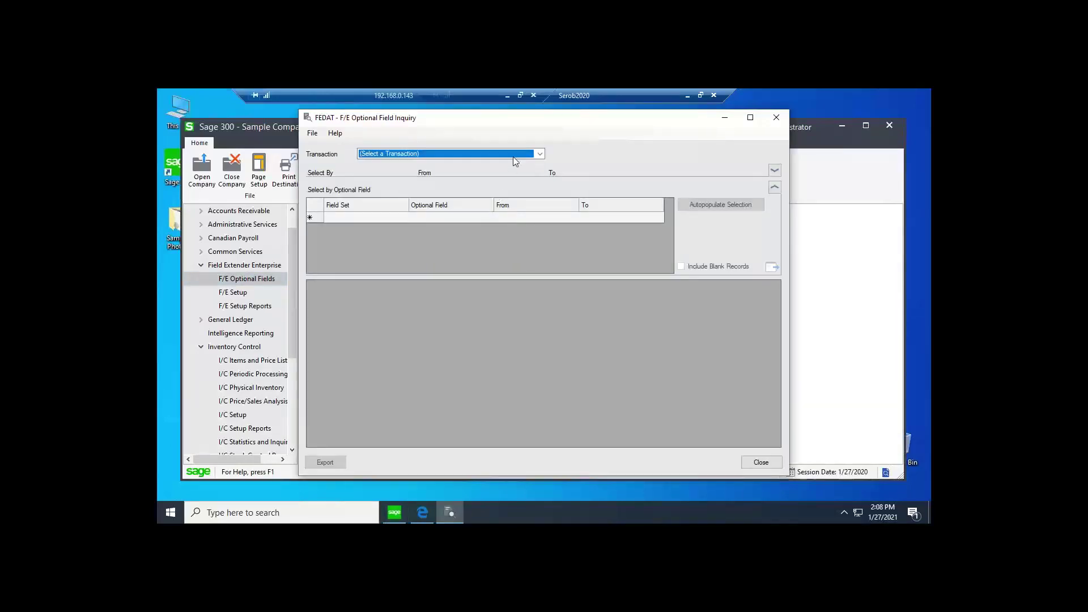
Run the inquiry for I/C Items with autopopulated selection criteria, then close it
{"action": "left_click", "coordinate": [540, 155]}
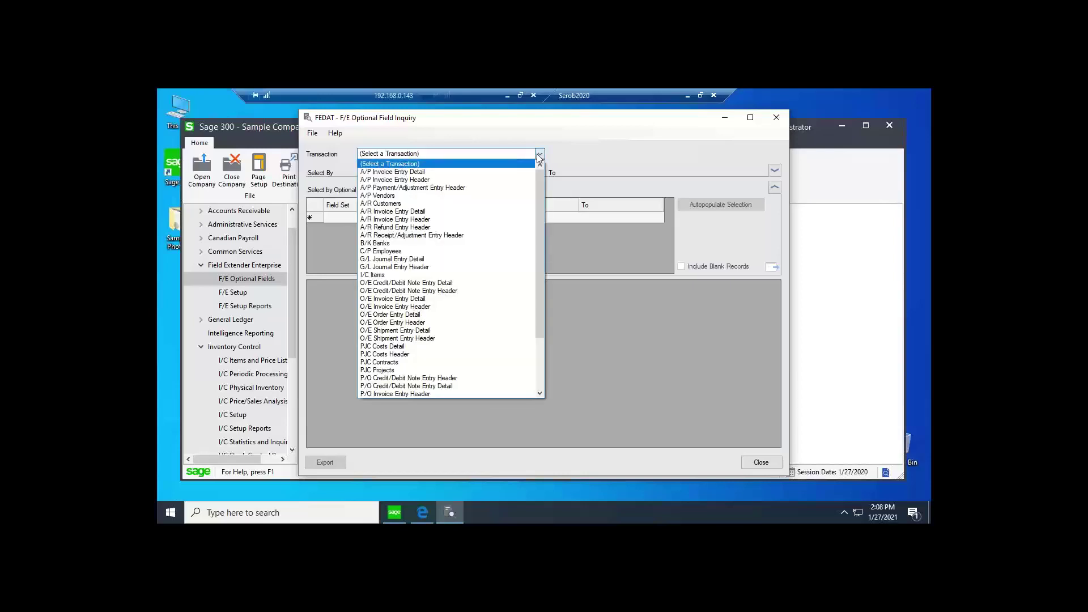
{"action": "left_click", "coordinate": [381, 276]}
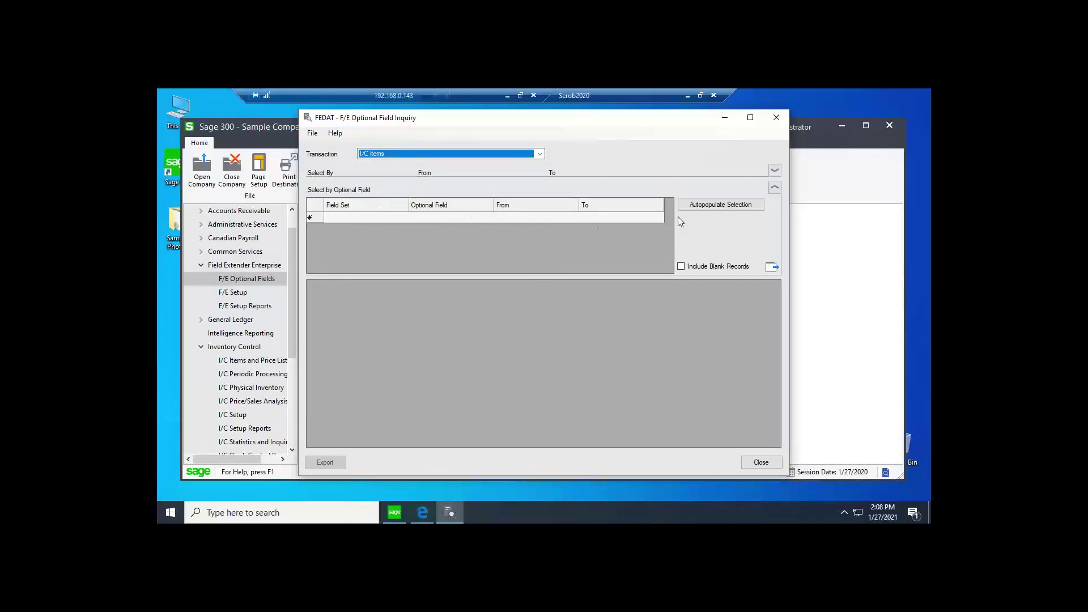
{"action": "left_click", "coordinate": [713, 205]}
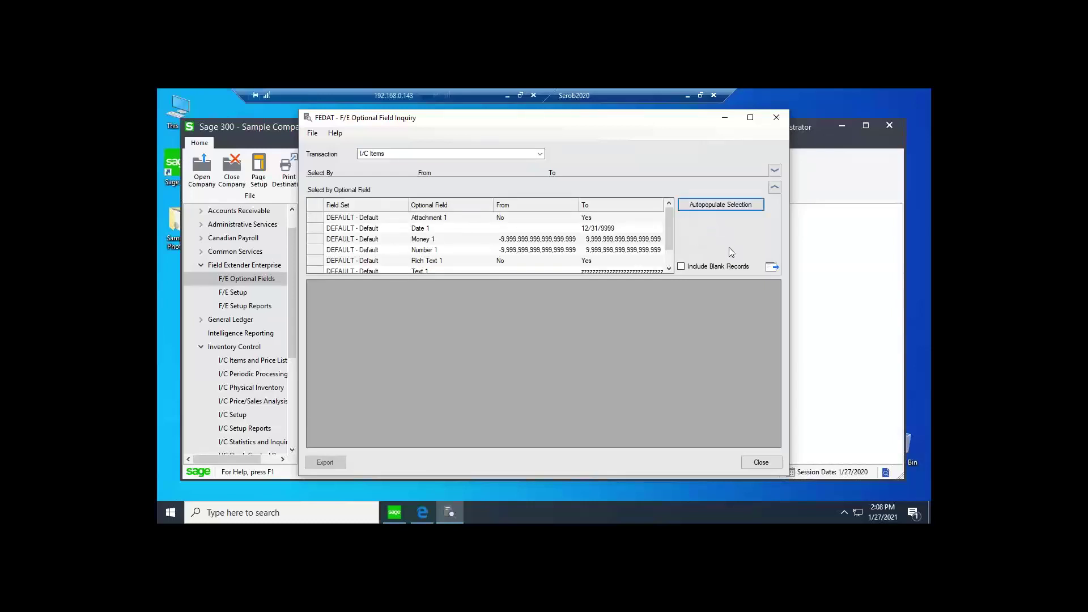
{"action": "left_click", "coordinate": [772, 268]}
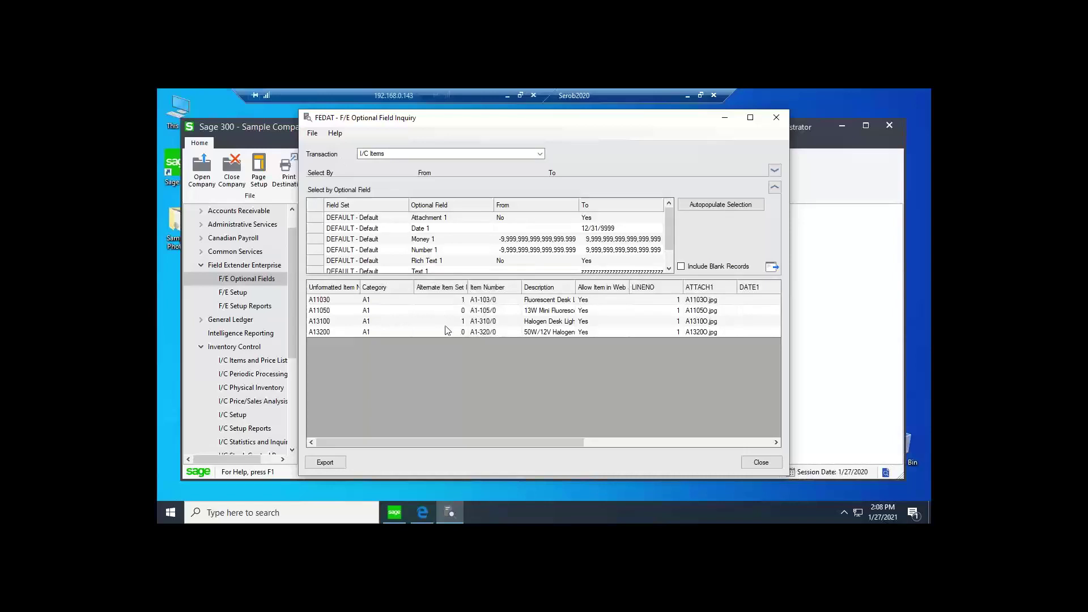
{"action": "left_click", "coordinate": [776, 119]}
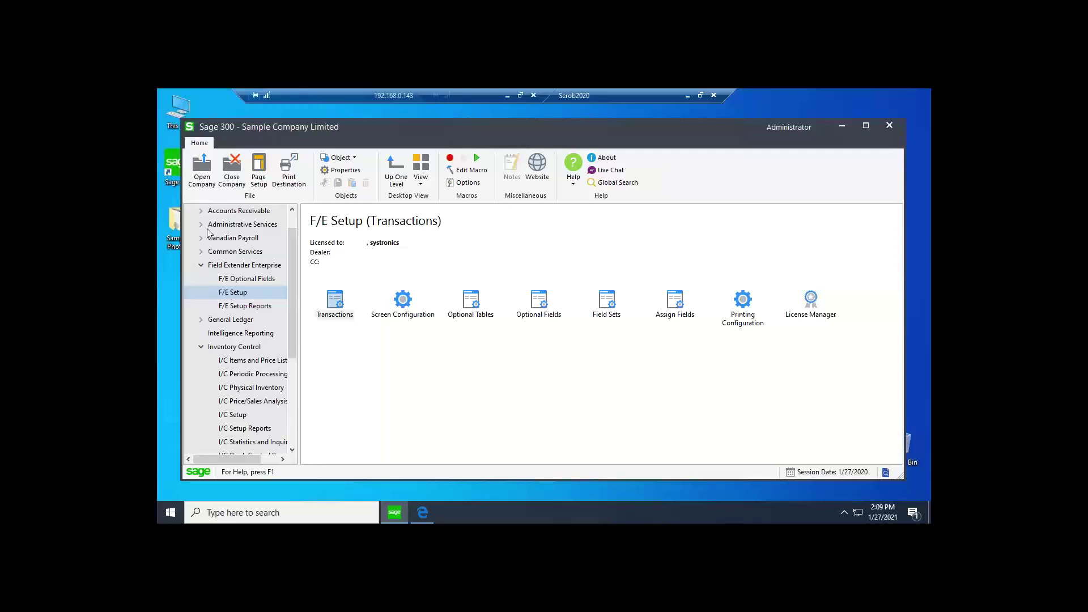
Browse the Optional Fields, Field Sets and Assign Fields icons, then select Screen Configuration
{"action": "left_click", "coordinate": [544, 306]}
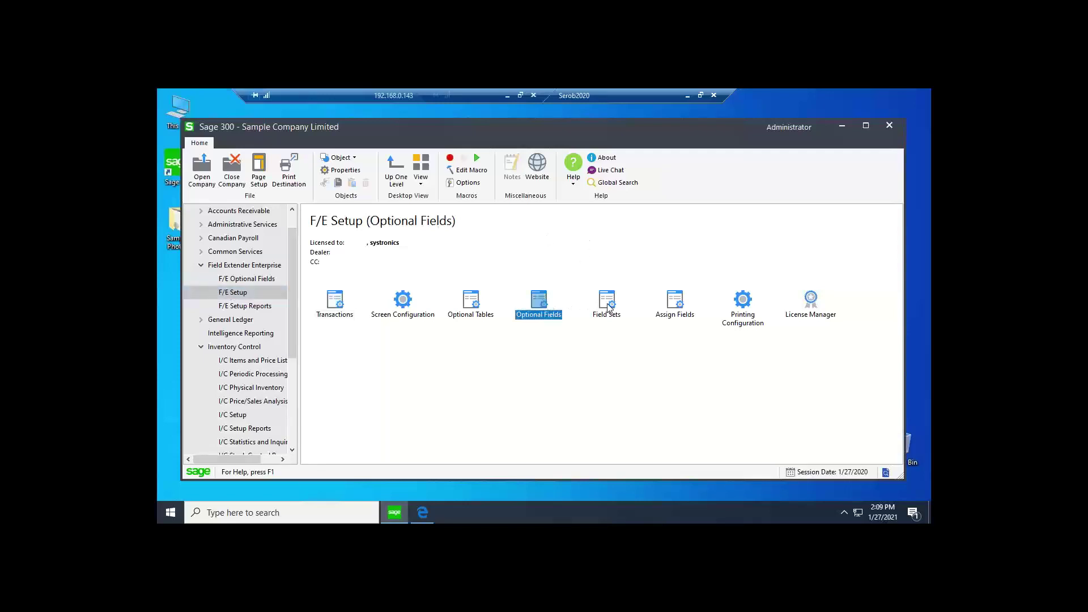
{"action": "left_click", "coordinate": [607, 305]}
{"action": "left_click", "coordinate": [675, 306]}
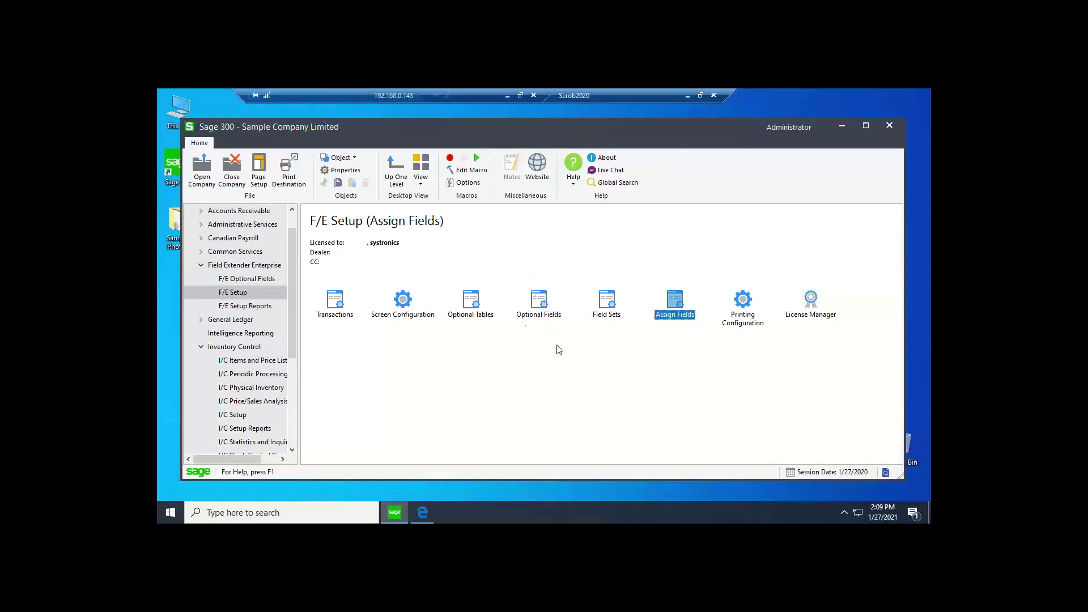
{"action": "left_click", "coordinate": [545, 296]}
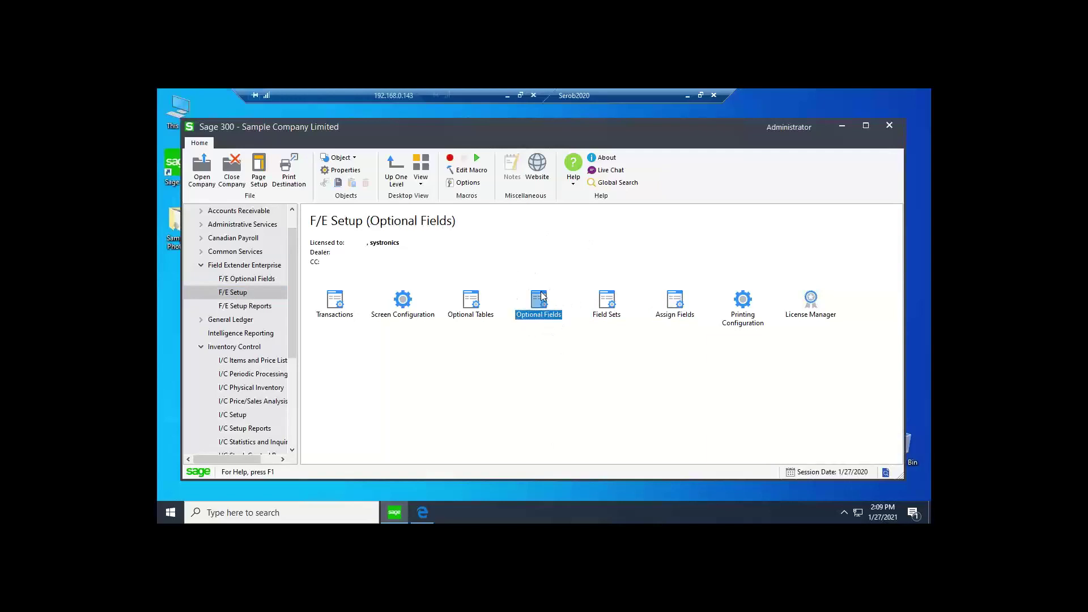
{"action": "left_click", "coordinate": [610, 303]}
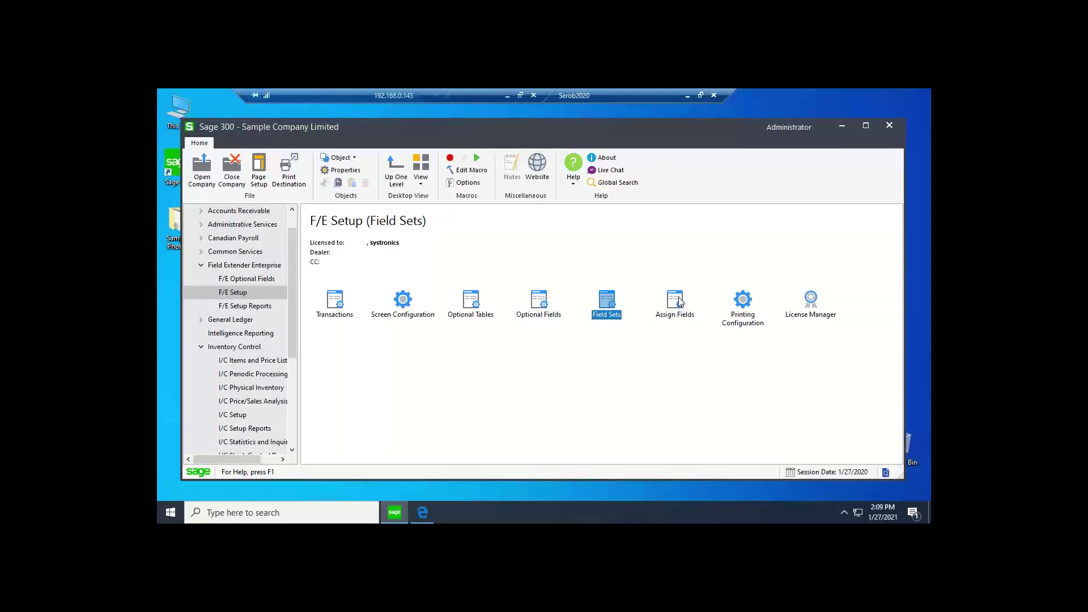
{"action": "left_click", "coordinate": [680, 305]}
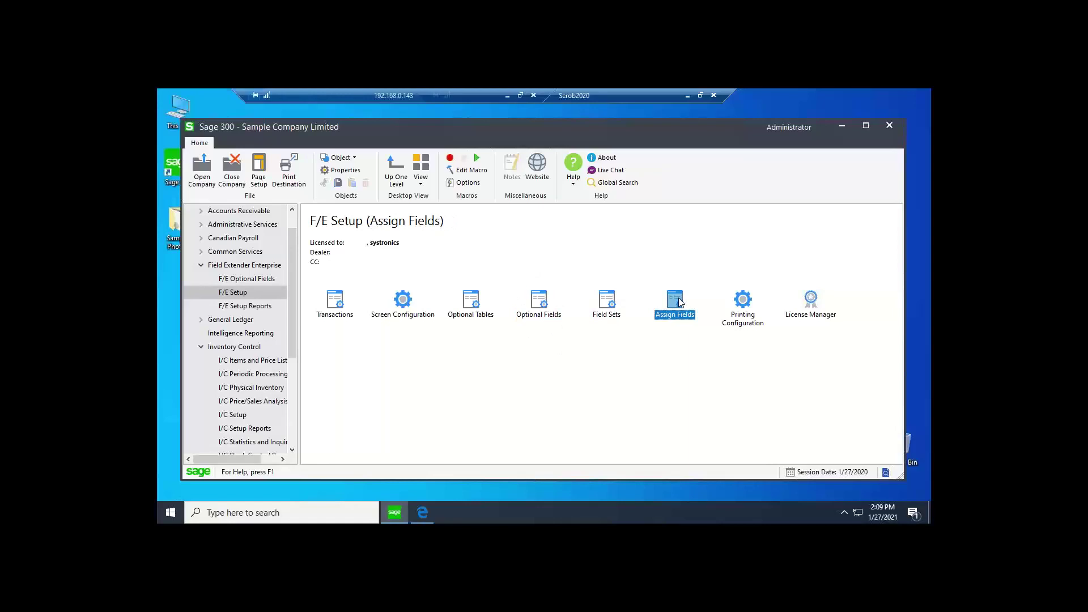
{"action": "left_click", "coordinate": [404, 299]}
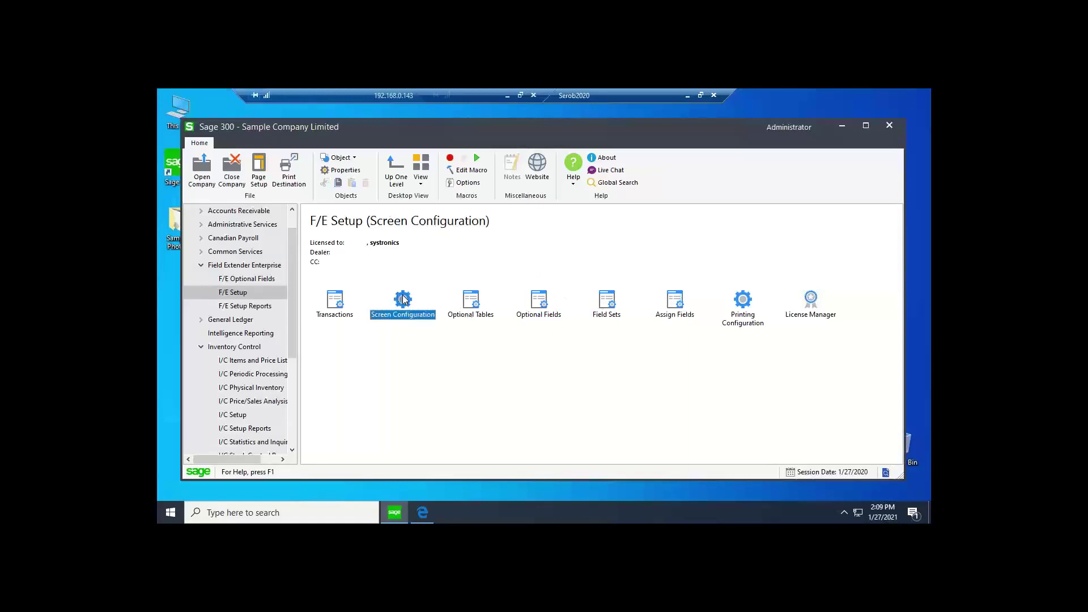
Make screen AP1200 (A/P Vendors) active with Default Setup Yes, and save on closing
{"action": "double_click", "coordinate": [405, 299]}
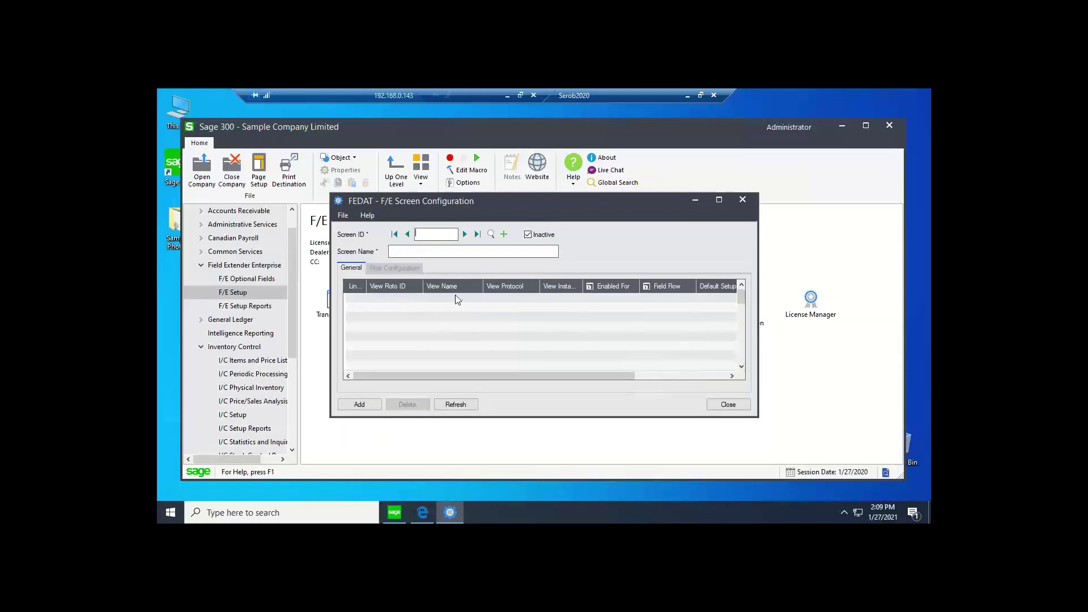
{"action": "left_click", "coordinate": [462, 234]}
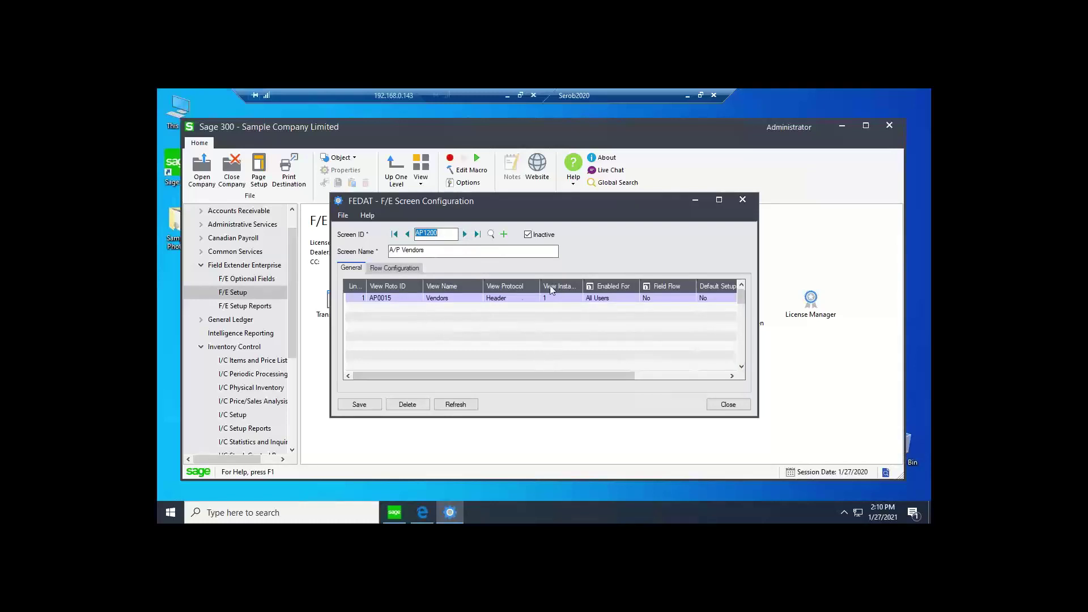
{"action": "left_click", "coordinate": [530, 235]}
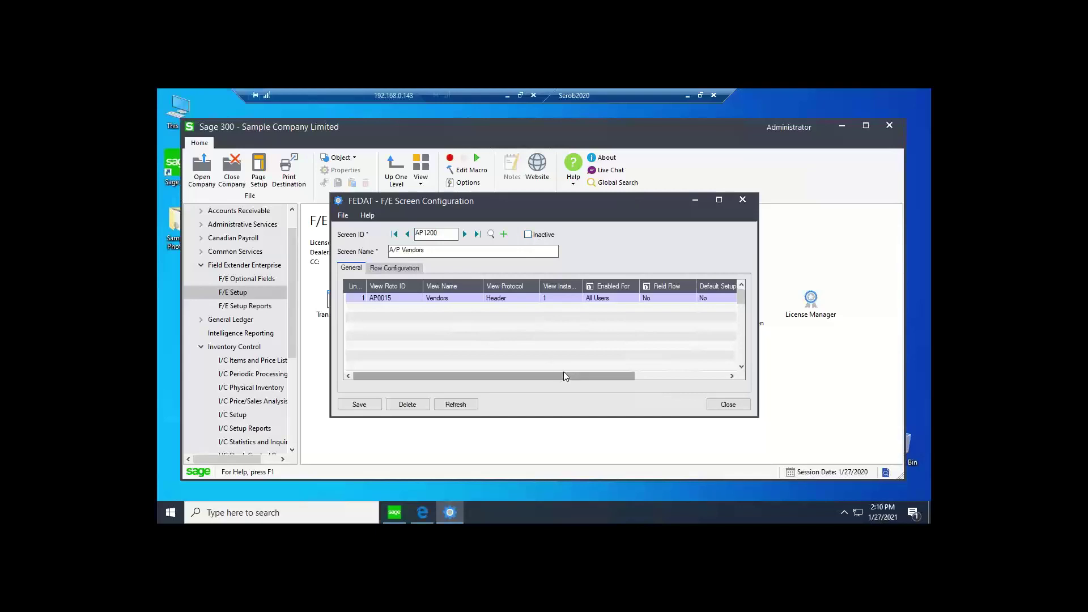
{"action": "left_click_drag", "start_coordinate": [570, 375], "coordinate": [635, 370]}
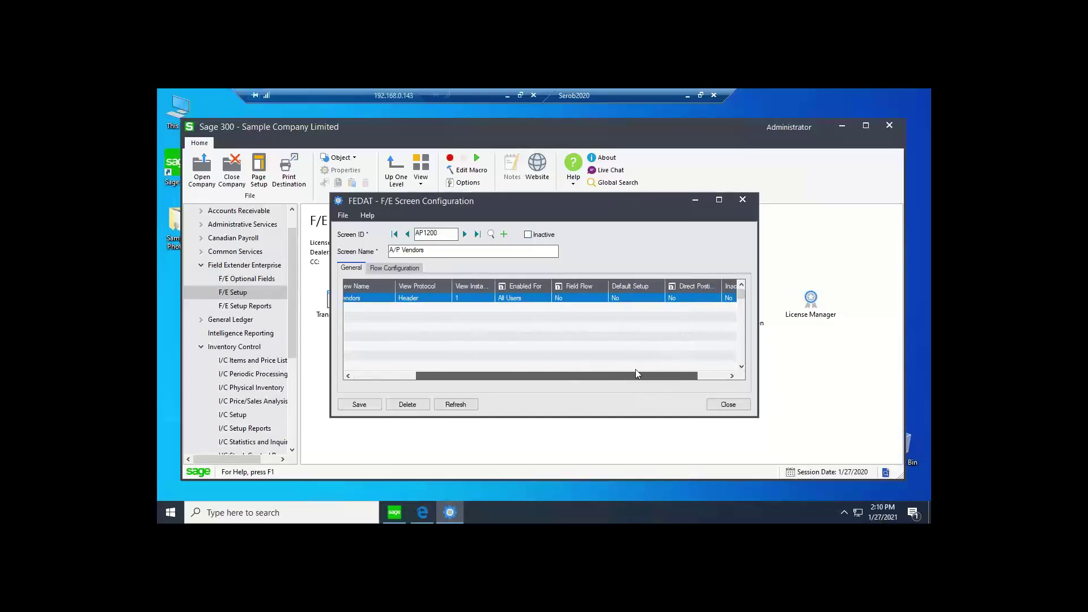
{"action": "double_click", "coordinate": [618, 301]}
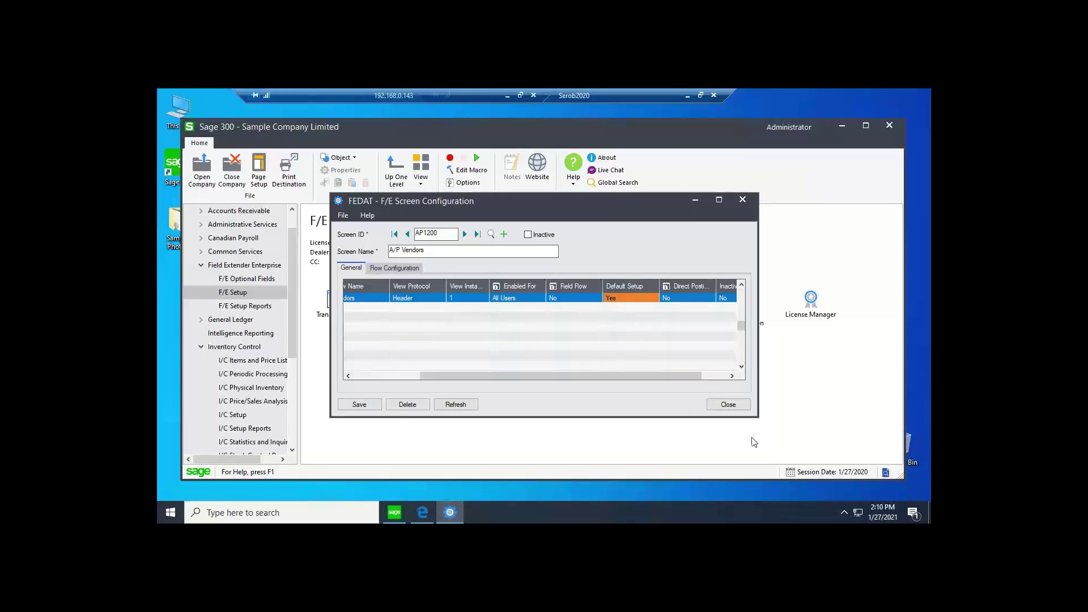
{"action": "left_click", "coordinate": [729, 404]}
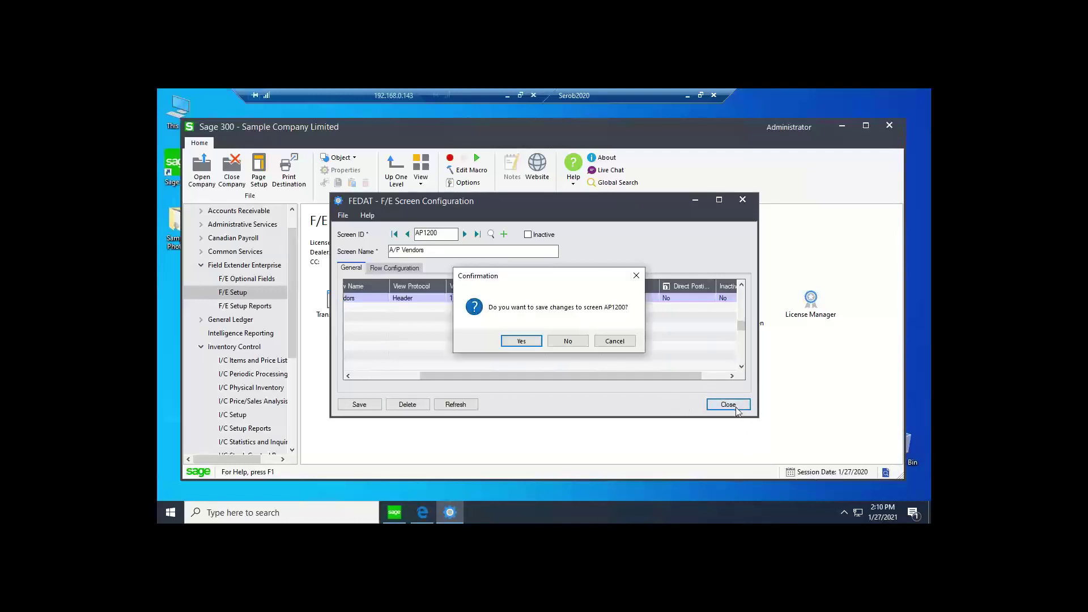
{"action": "left_click", "coordinate": [569, 342]}
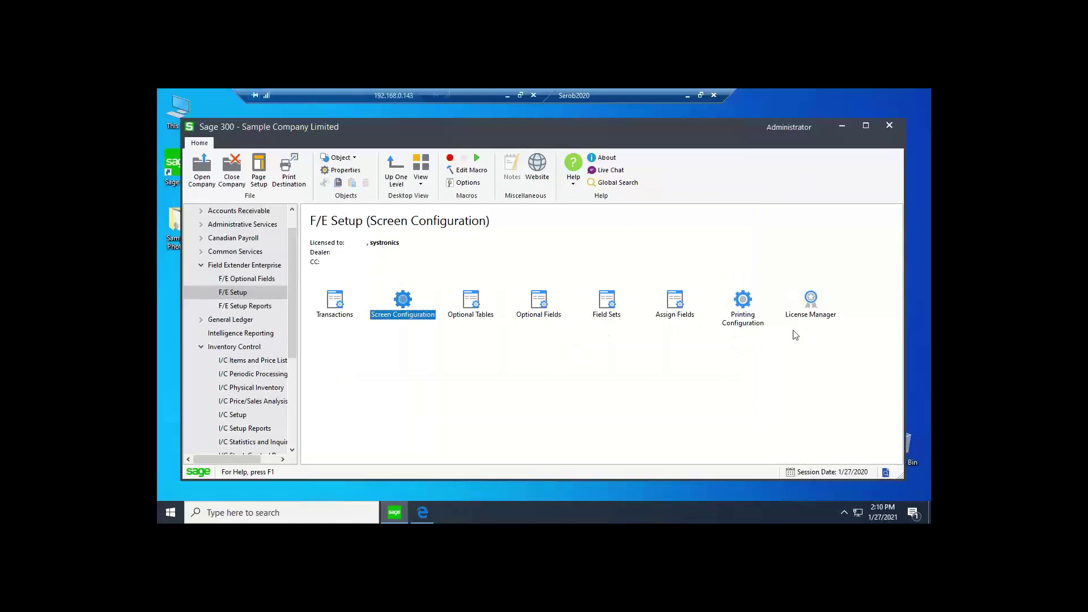
{"action": "left_click", "coordinate": [812, 304]}
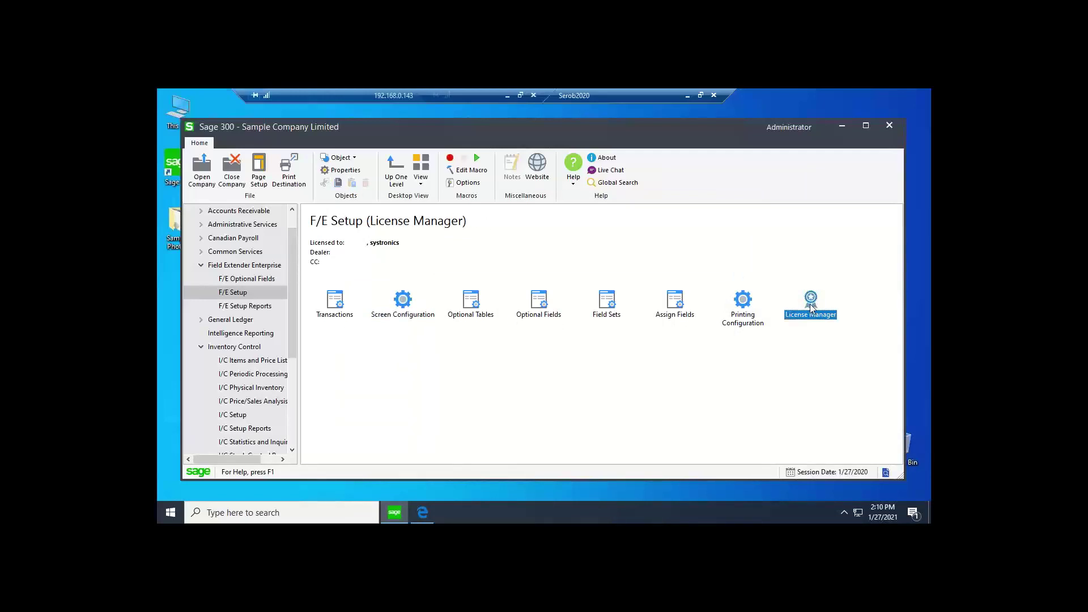
{"action": "double_click", "coordinate": [812, 307]}
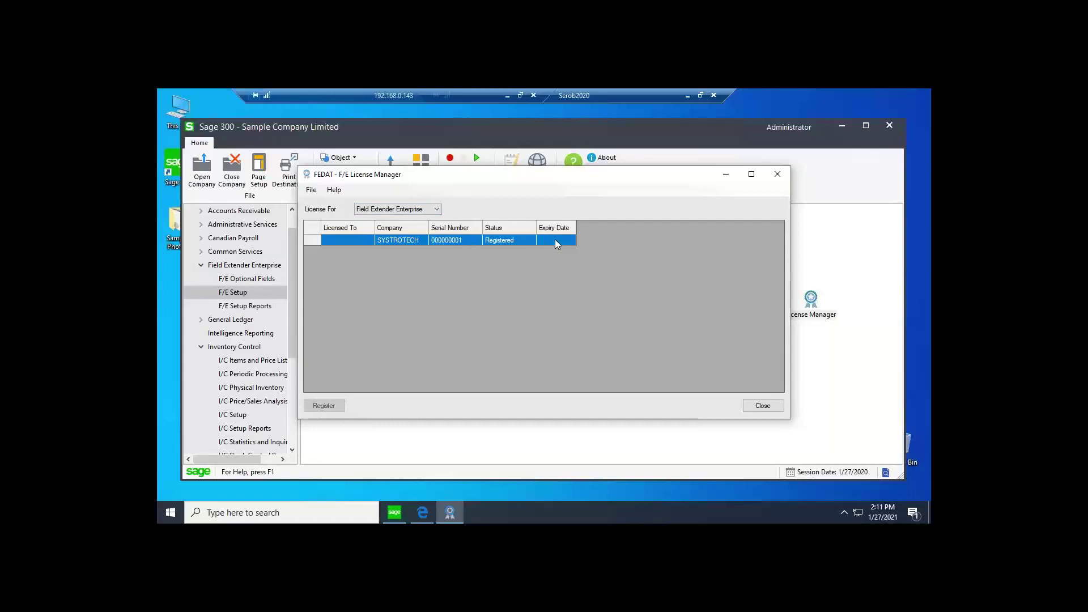
{"action": "left_click", "coordinate": [436, 209]}
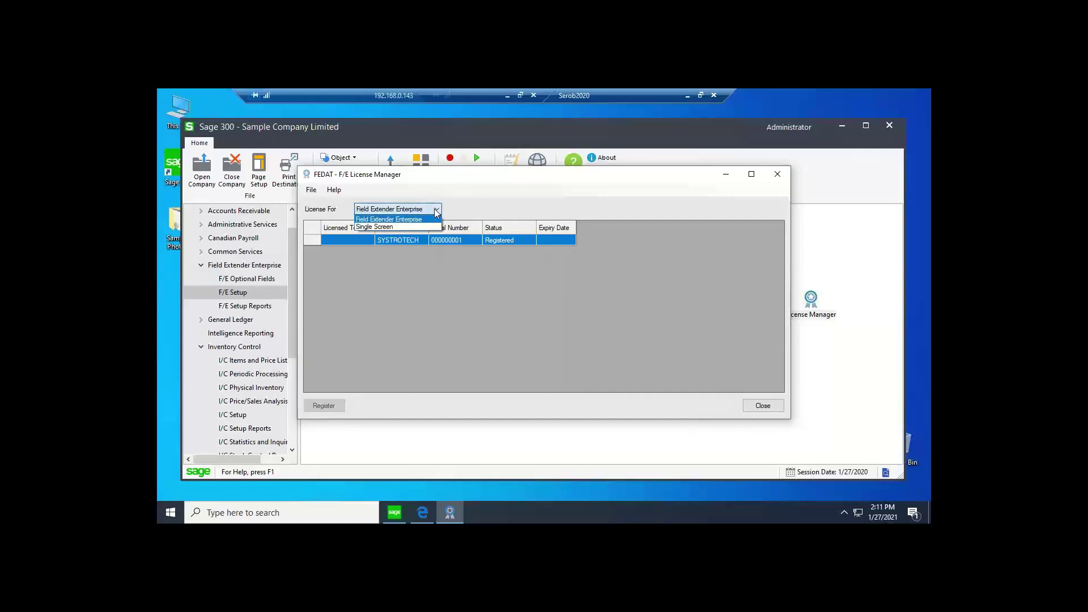
{"action": "left_click", "coordinate": [393, 227]}
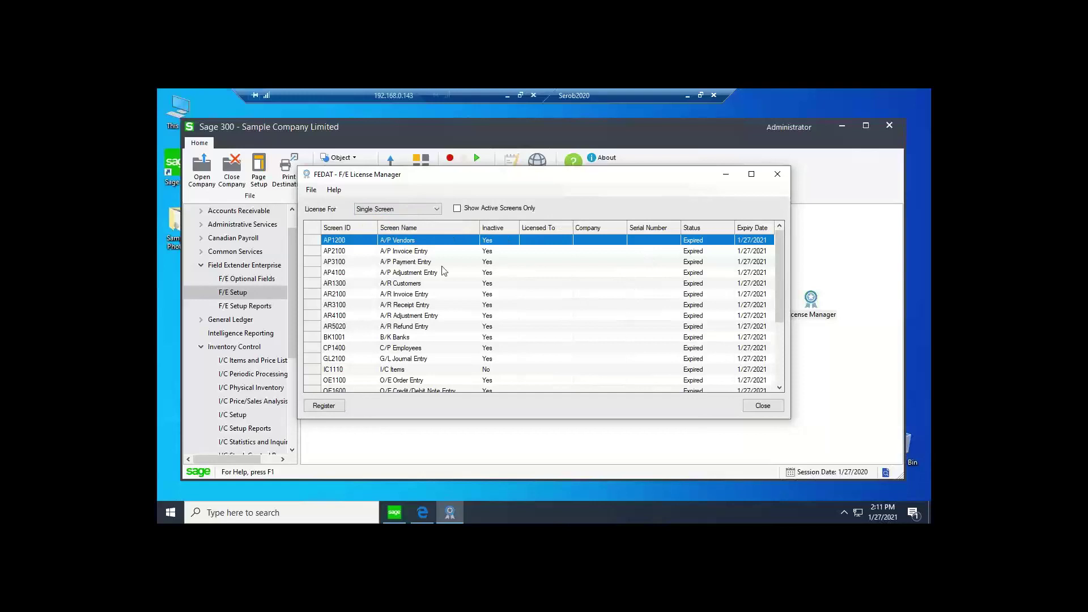
{"action": "left_click", "coordinate": [382, 316]}
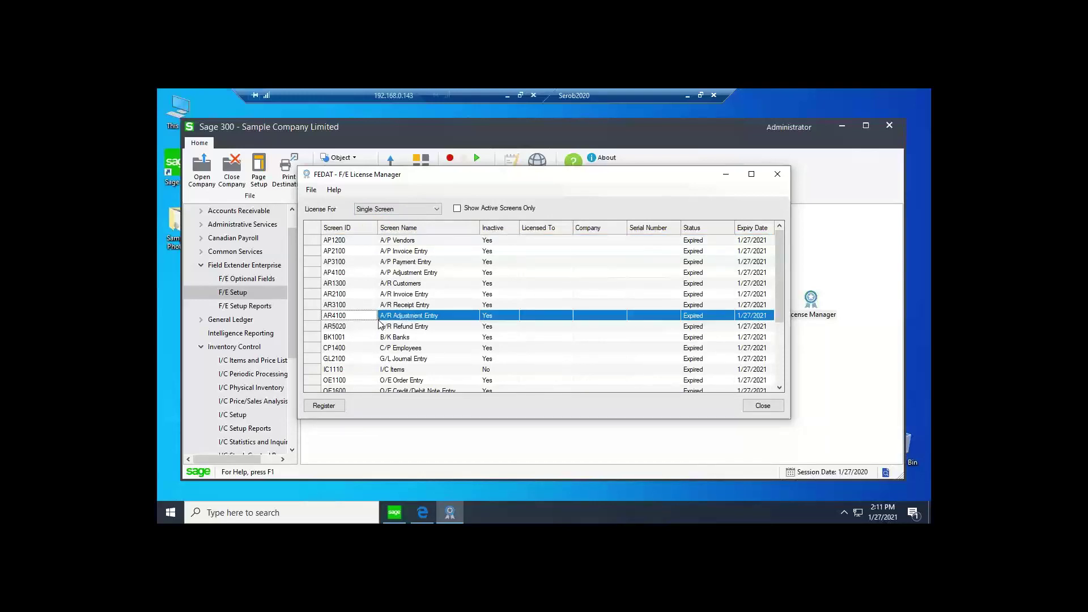
{"action": "left_click", "coordinate": [398, 359]}
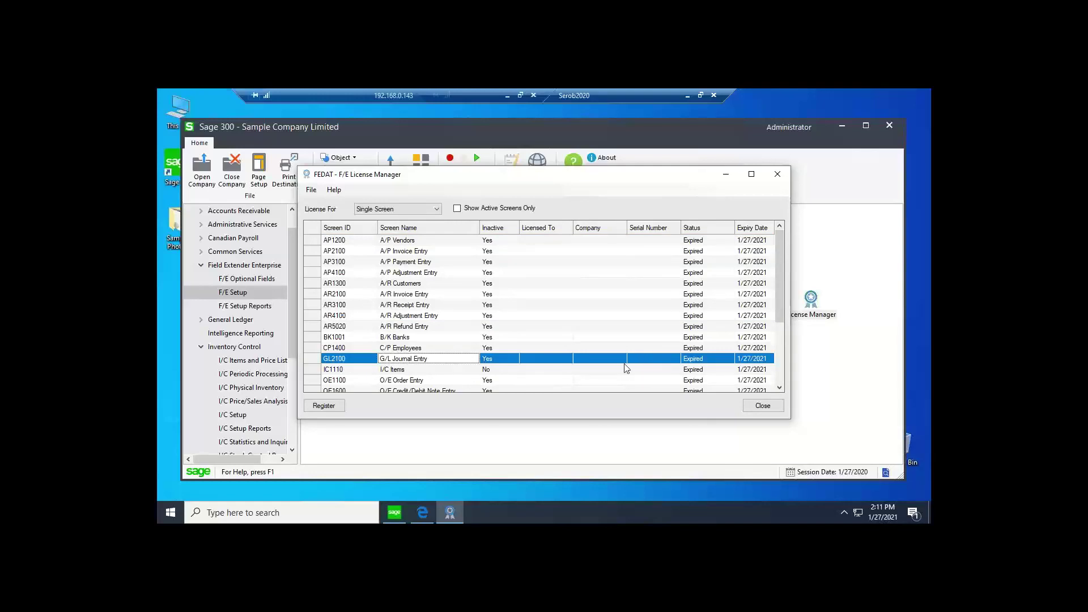
{"action": "left_click", "coordinate": [776, 175]}
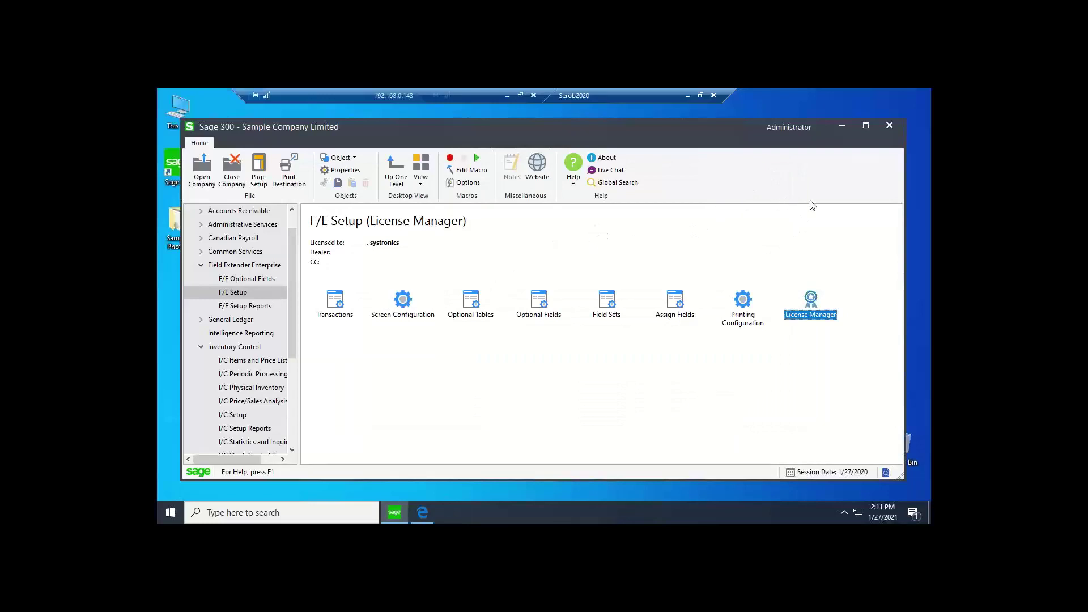
Minimize the desktop Sage 300 window and sign in through the Edge web page
{"action": "left_click", "coordinate": [839, 126]}
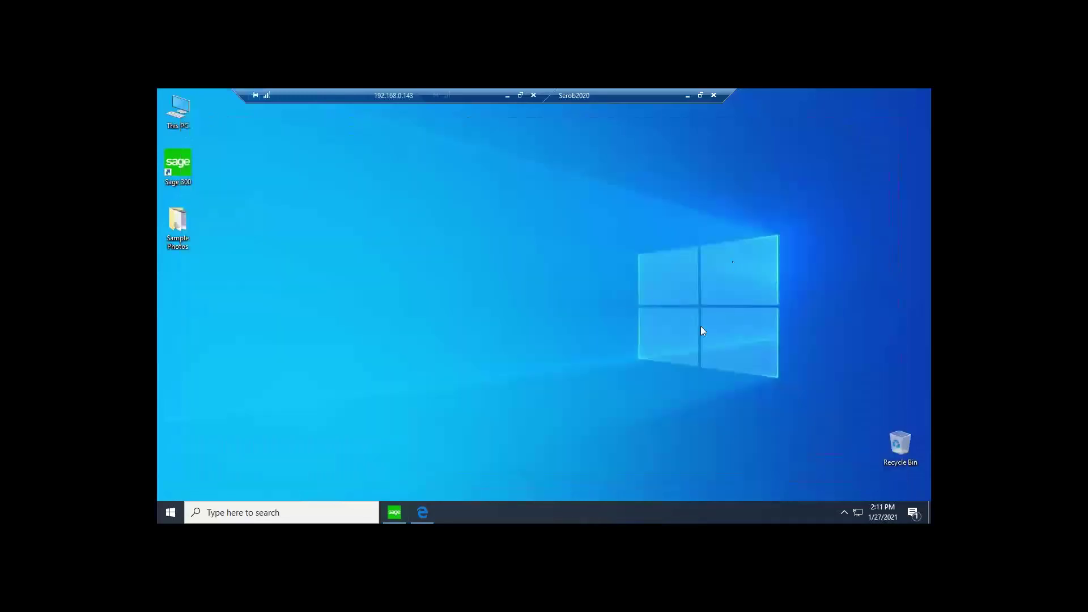
{"action": "left_click", "coordinate": [423, 513]}
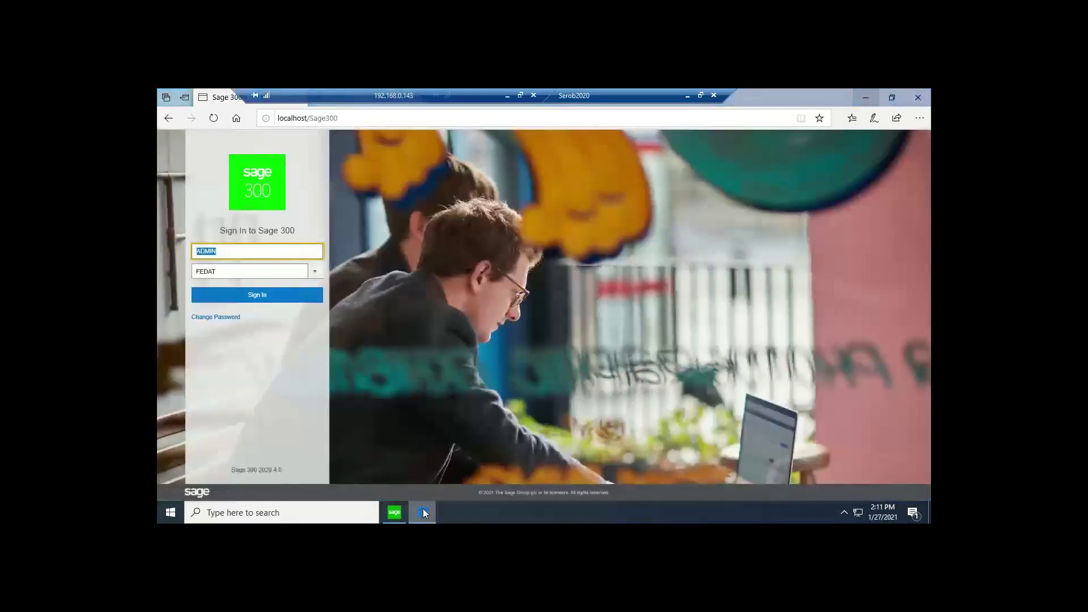
{"action": "left_click", "coordinate": [255, 296]}
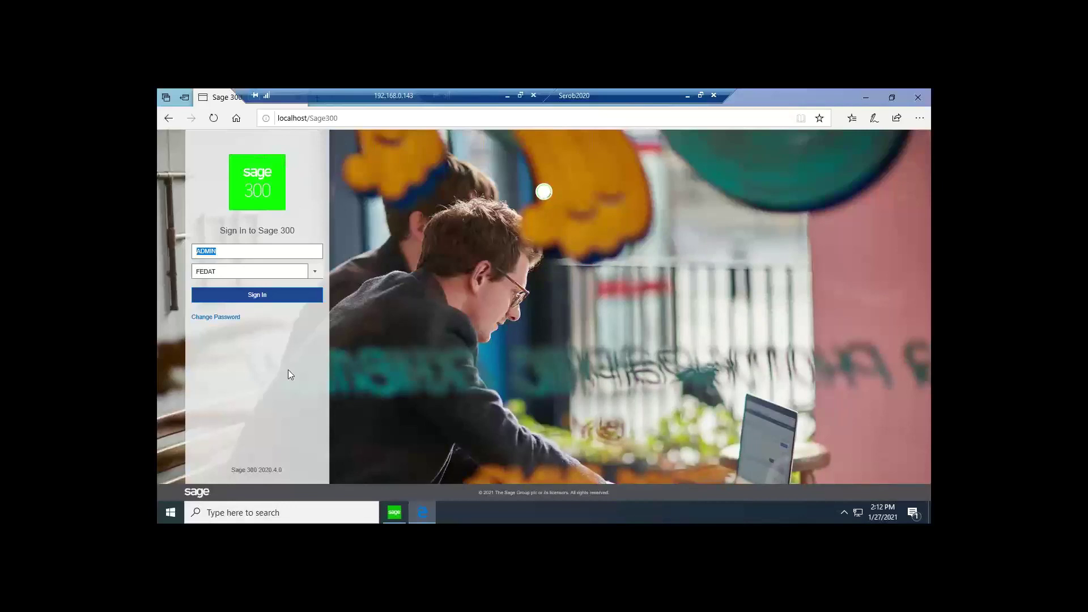
{"action": "key", "text": "Return"}
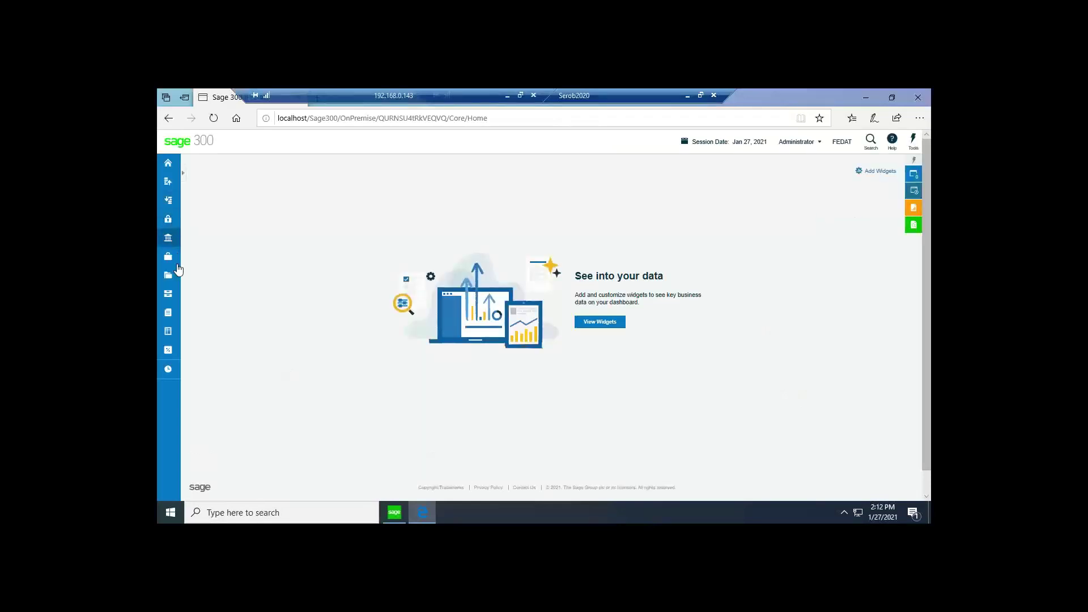
Open Inventory Control > I/C Items and pick A1-103/0 from the Item Number finder
{"action": "left_click", "coordinate": [169, 298]}
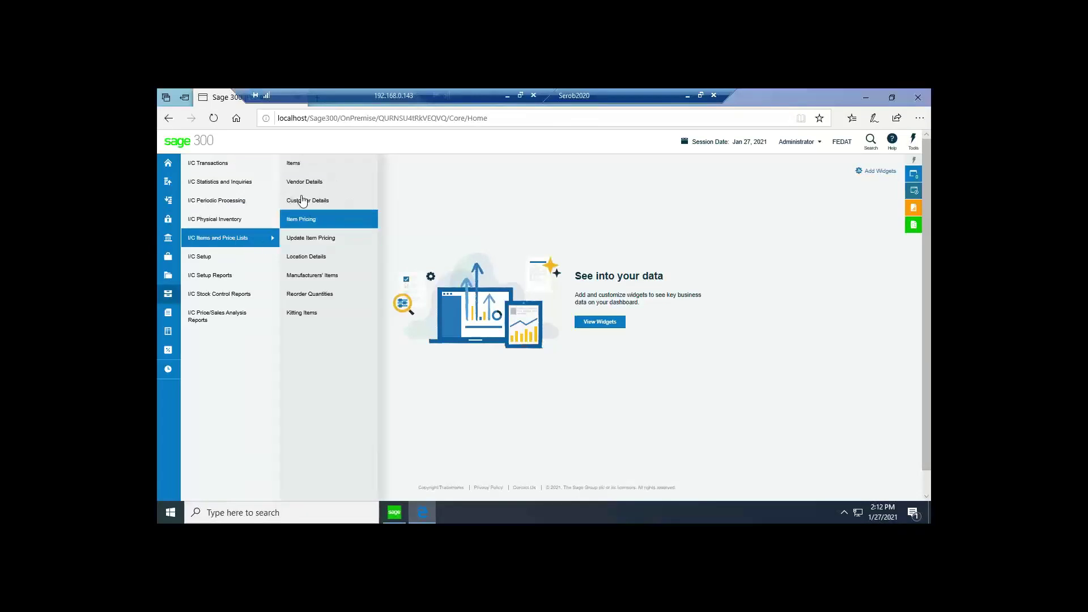
{"action": "left_click", "coordinate": [300, 167]}
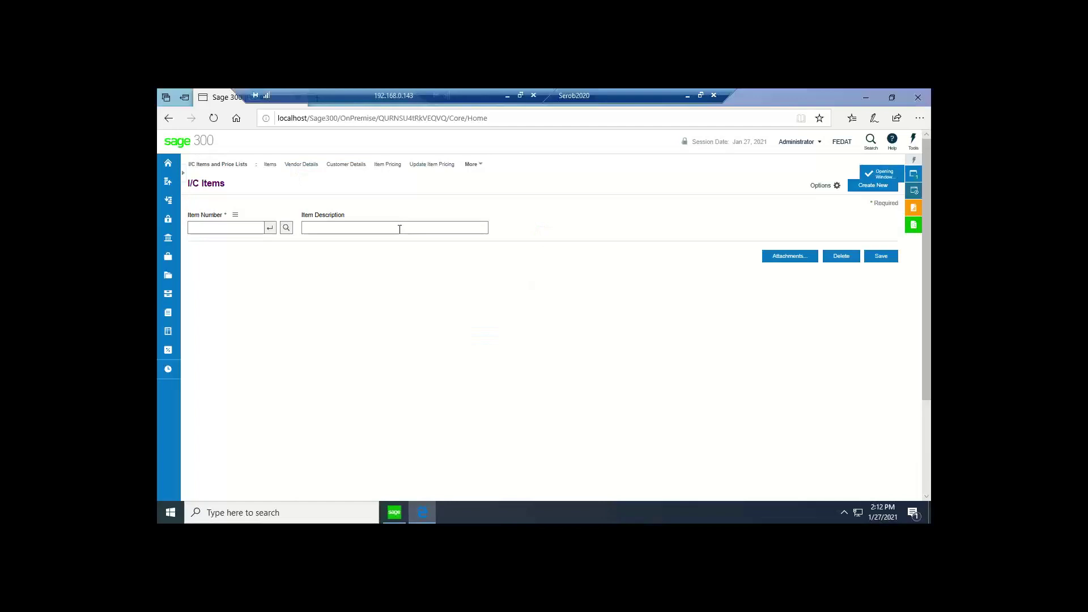
{"action": "left_click", "coordinate": [287, 229]}
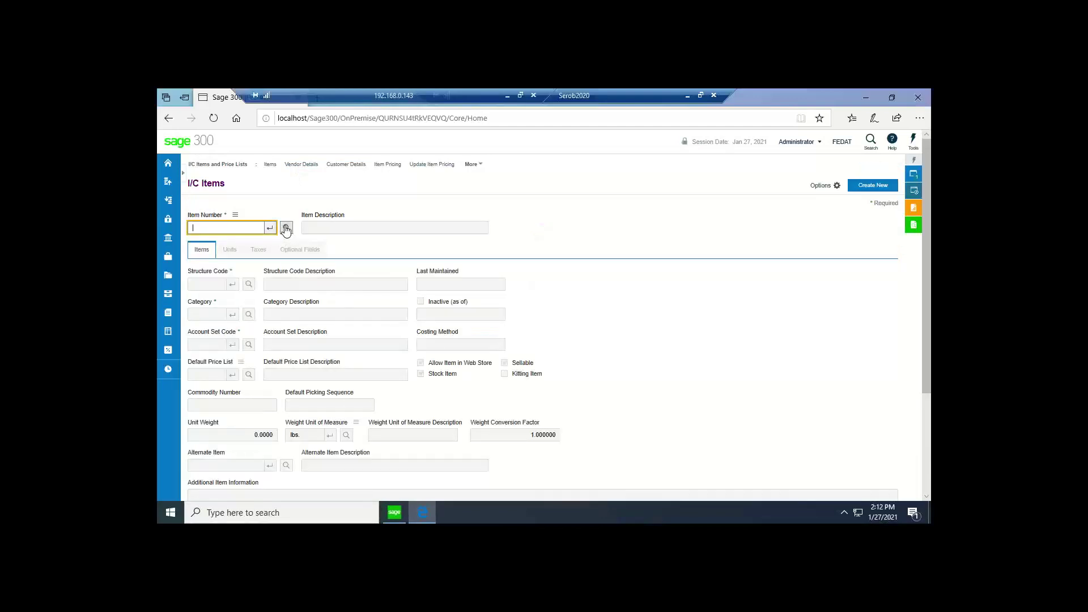
{"action": "left_click", "coordinate": [287, 229]}
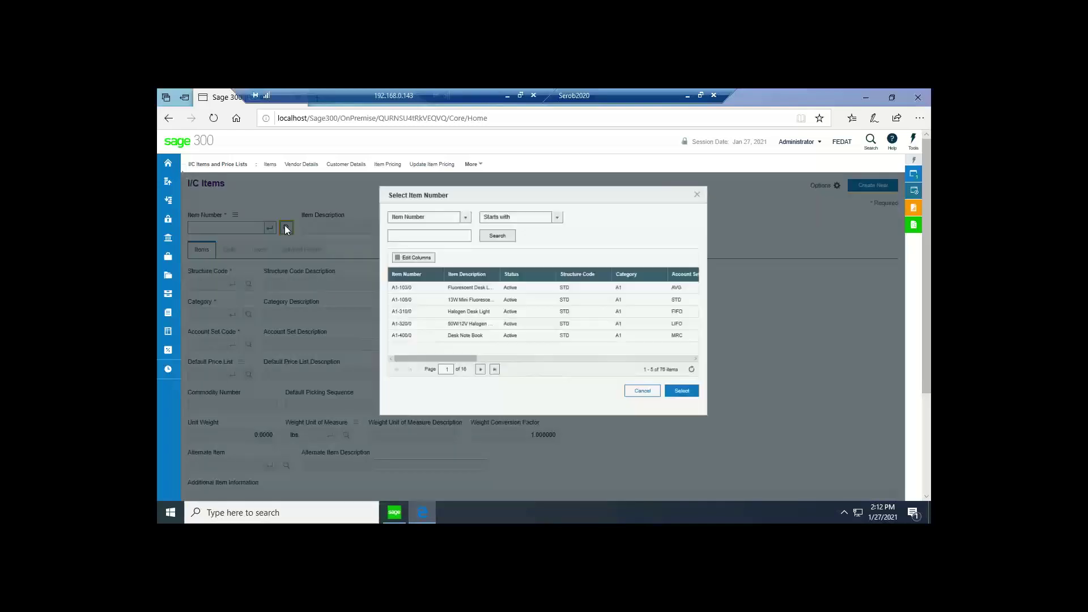
{"action": "double_click", "coordinate": [407, 291]}
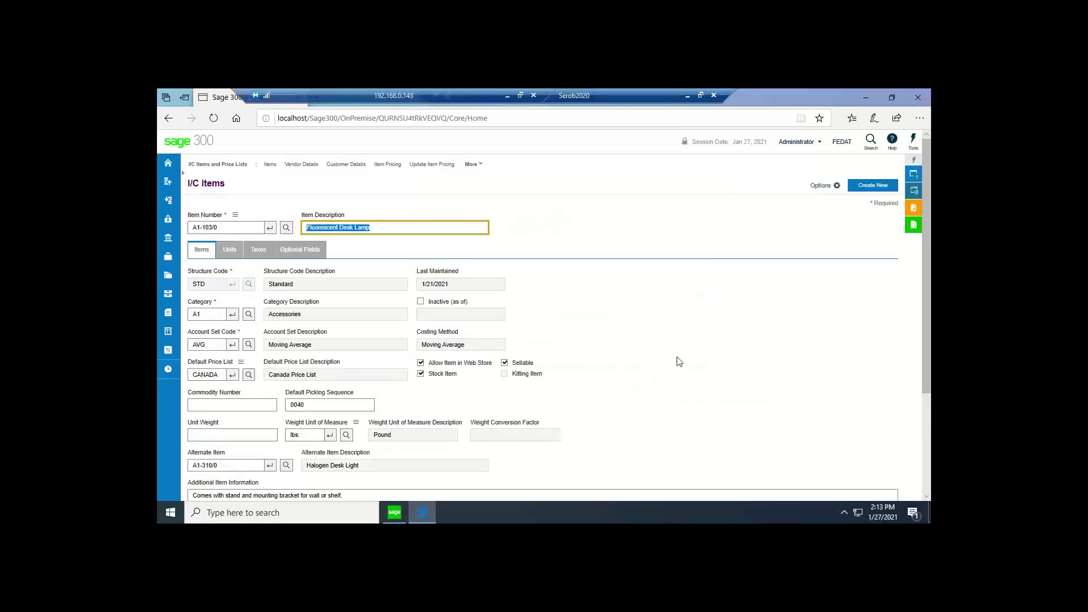
{"action": "scroll", "coordinate": [678, 361], "scroll_direction": "down", "scroll_amount": 2}
{"action": "scroll", "coordinate": [677, 362], "scroll_direction": "down", "scroll_amount": 3}
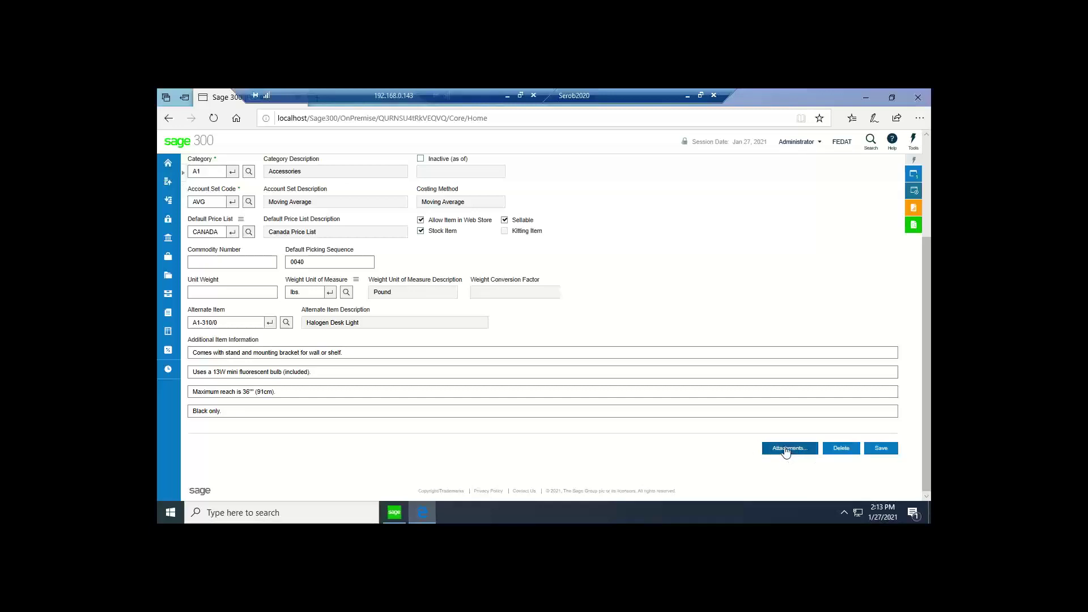
Open the desk lamp's F/E Optional Field Values and select the Attachment 1 and Money 1 values
{"action": "left_click", "coordinate": [786, 448]}
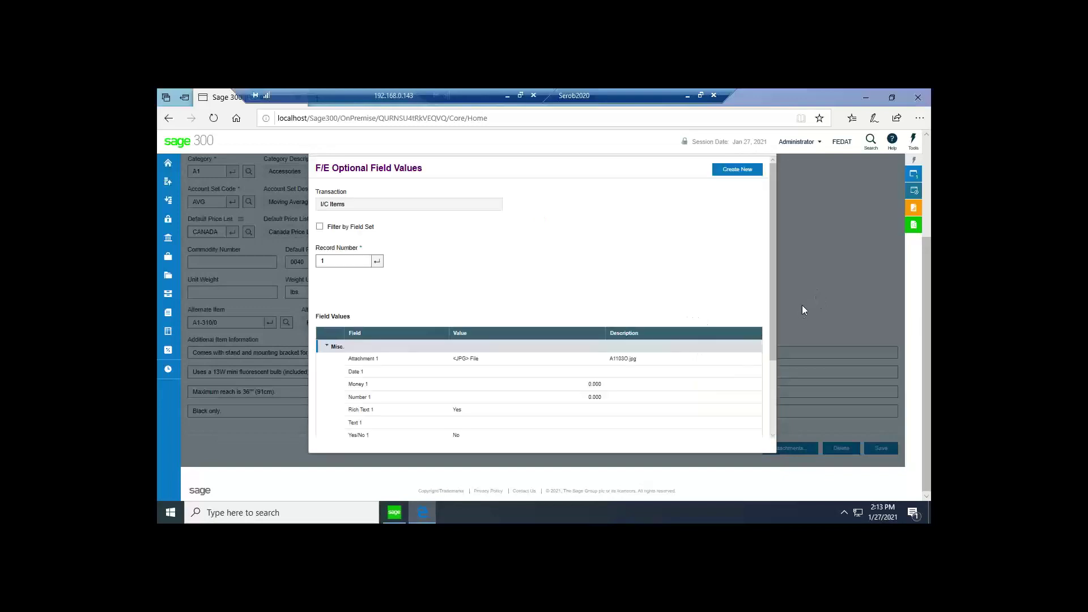
{"action": "scroll", "coordinate": [829, 289], "scroll_direction": "up", "scroll_amount": 2}
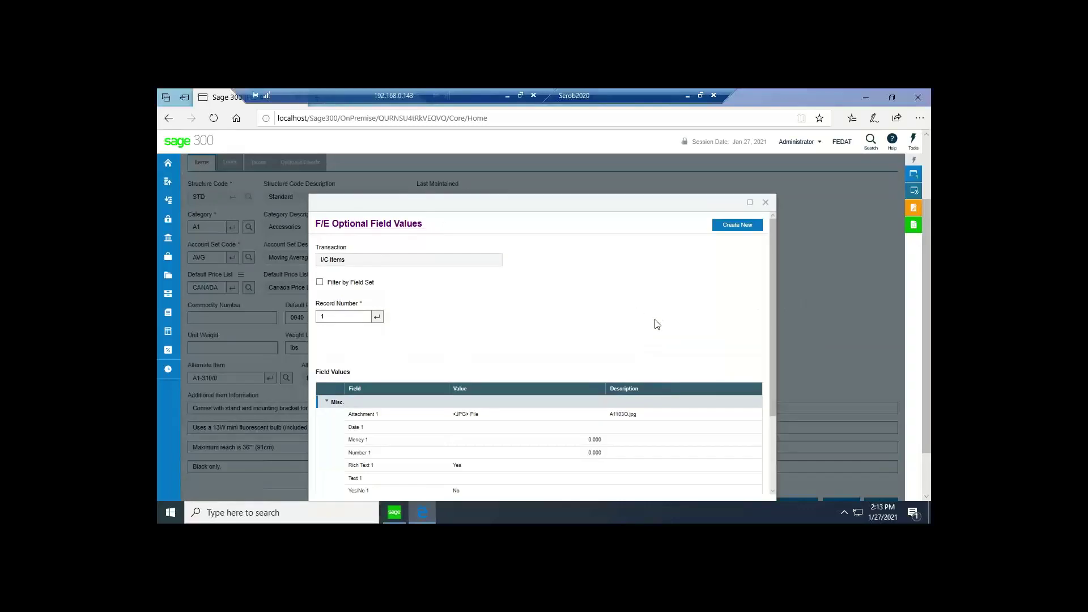
{"action": "scroll", "coordinate": [654, 323], "scroll_direction": "down", "scroll_amount": 2}
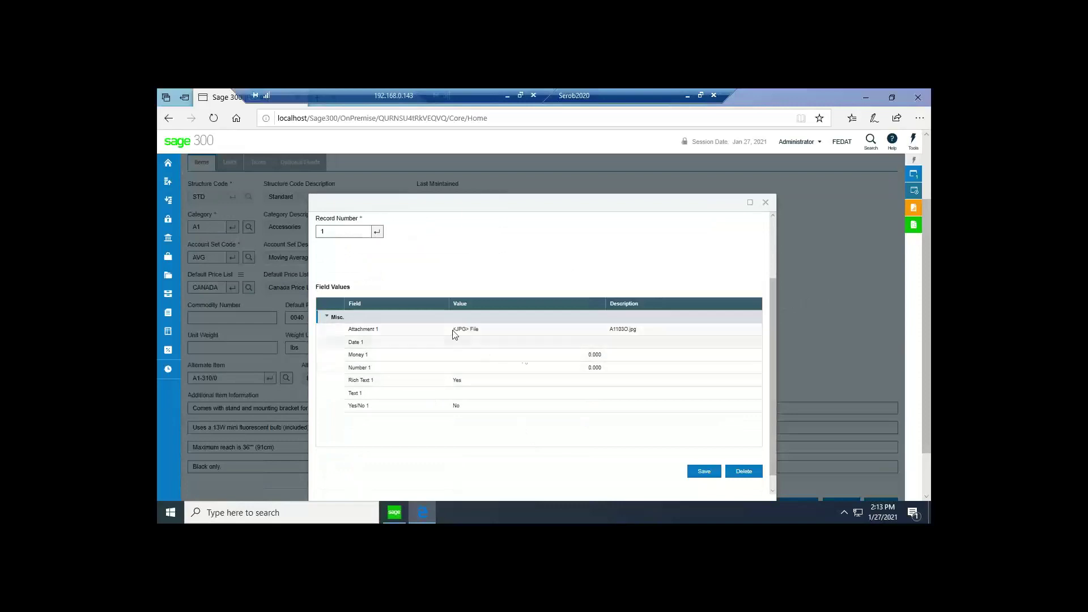
{"action": "left_click", "coordinate": [525, 331]}
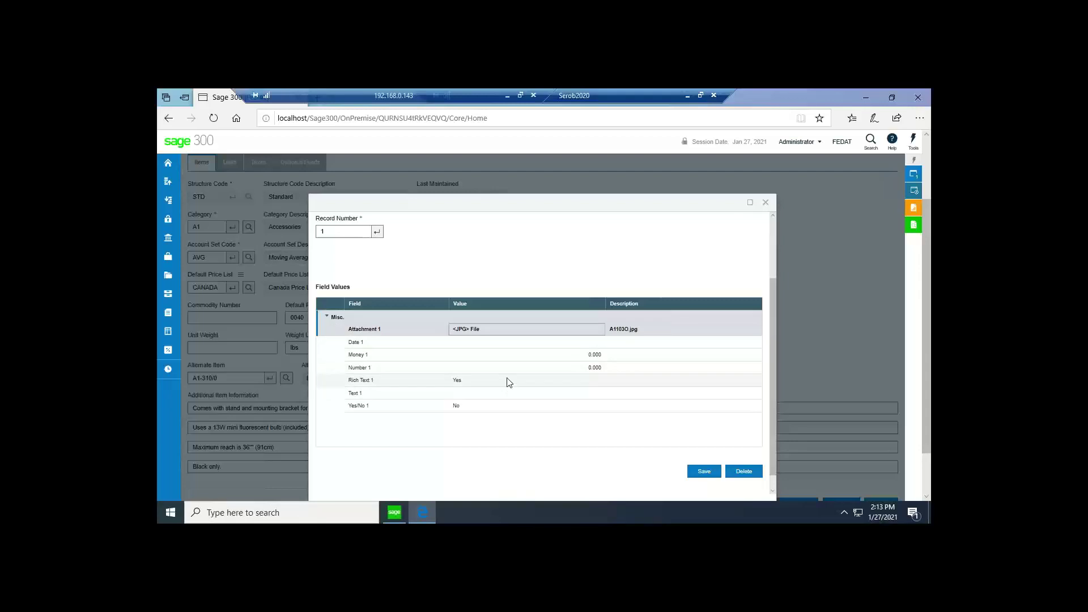
{"action": "left_click", "coordinate": [509, 358]}
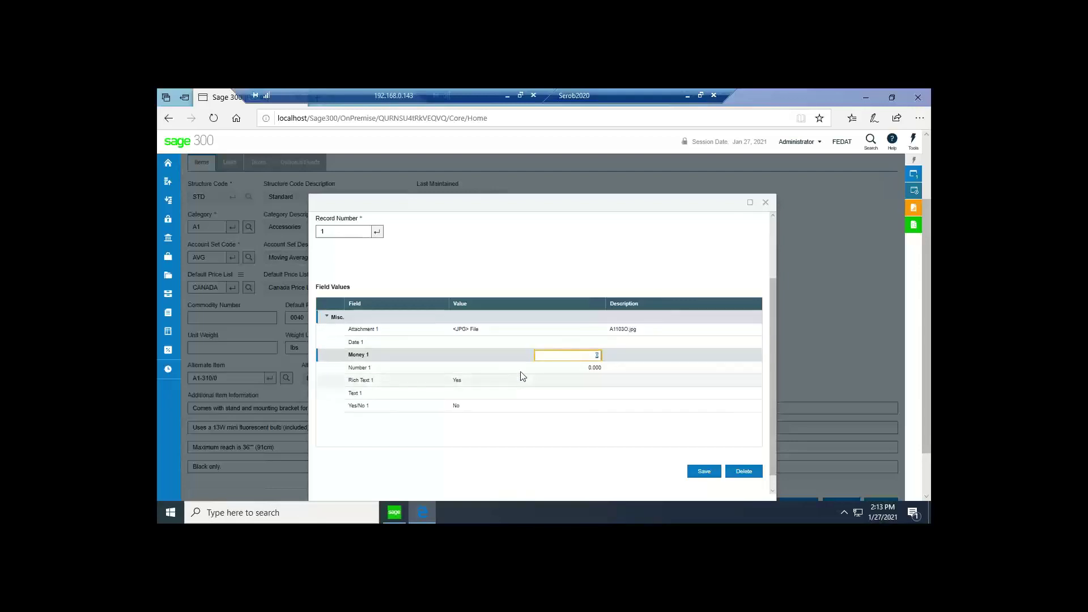